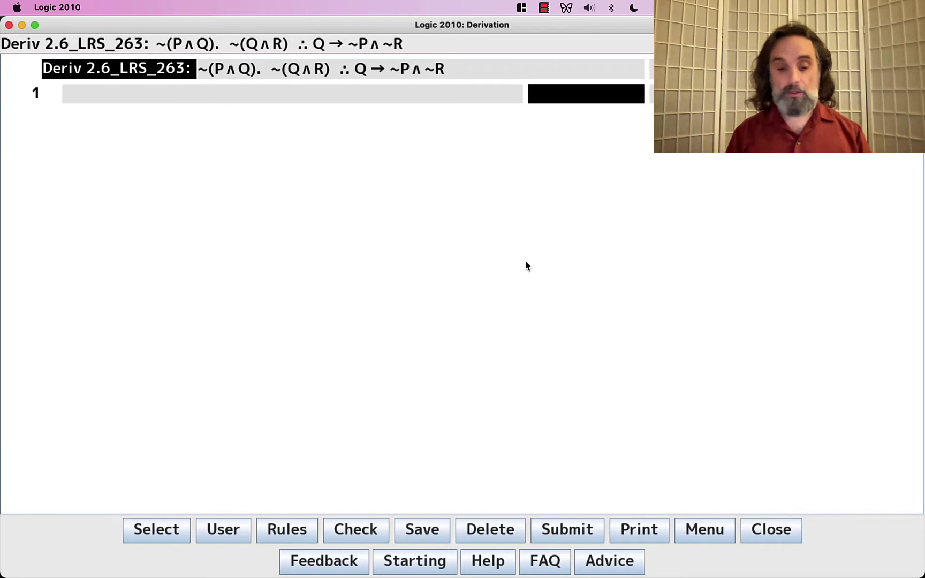
# - Enter ~(P∨Q) on line 2 and apply De Morgan's rule to it on line 3 with the justification 2 dm
pyautogui.press('Return')
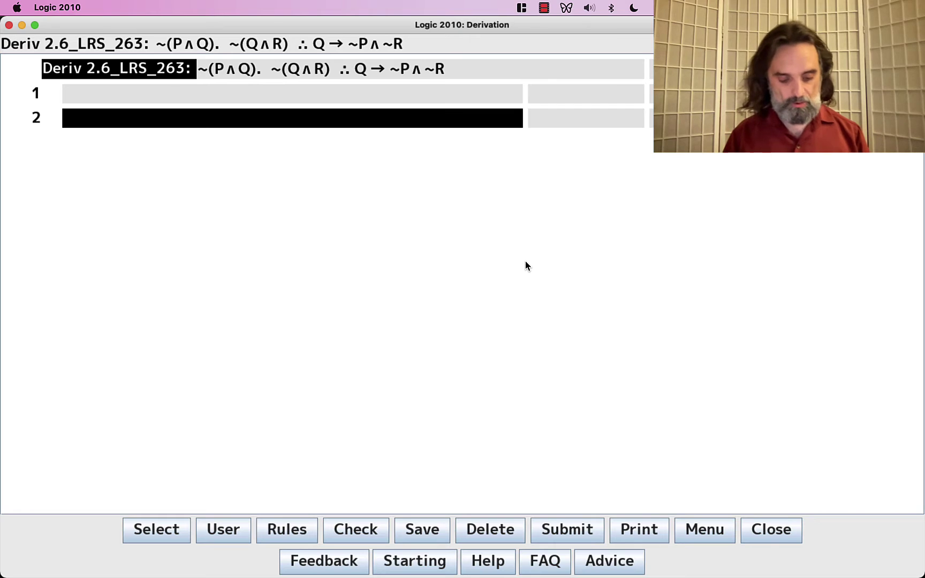
pyautogui.write('~(')
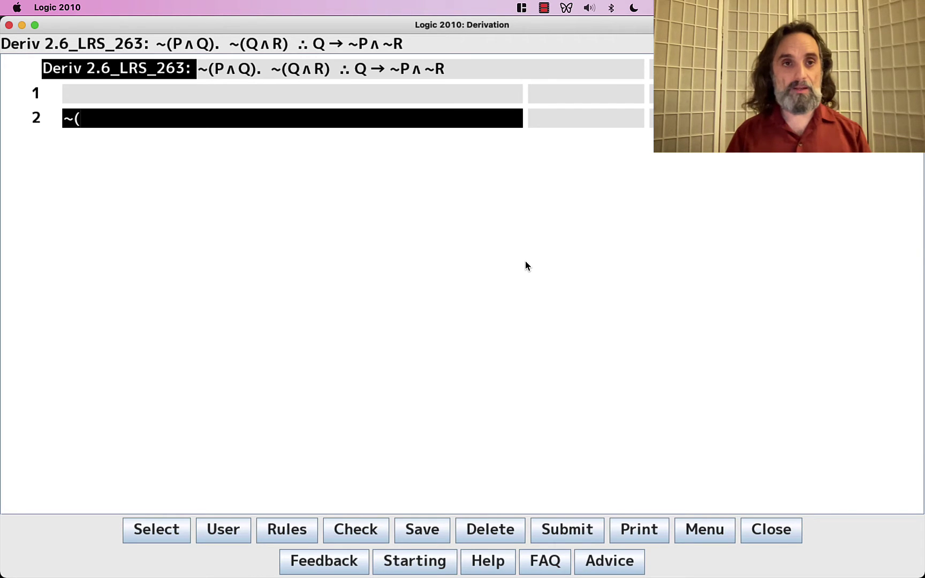
pyautogui.write('PvQ)')
pyautogui.press('Return')
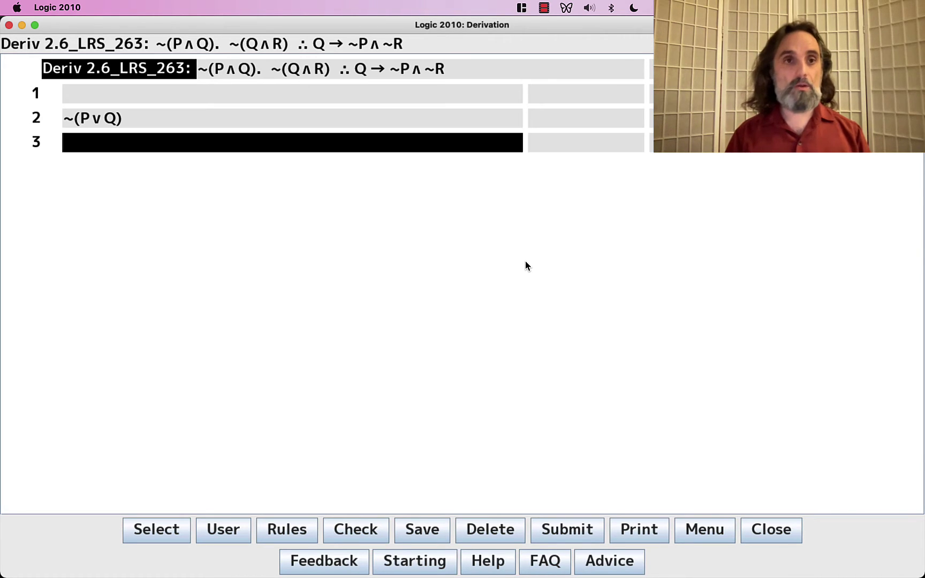
pyautogui.press('Tab')
pyautogui.write('2 dm')
pyautogui.press('Return')
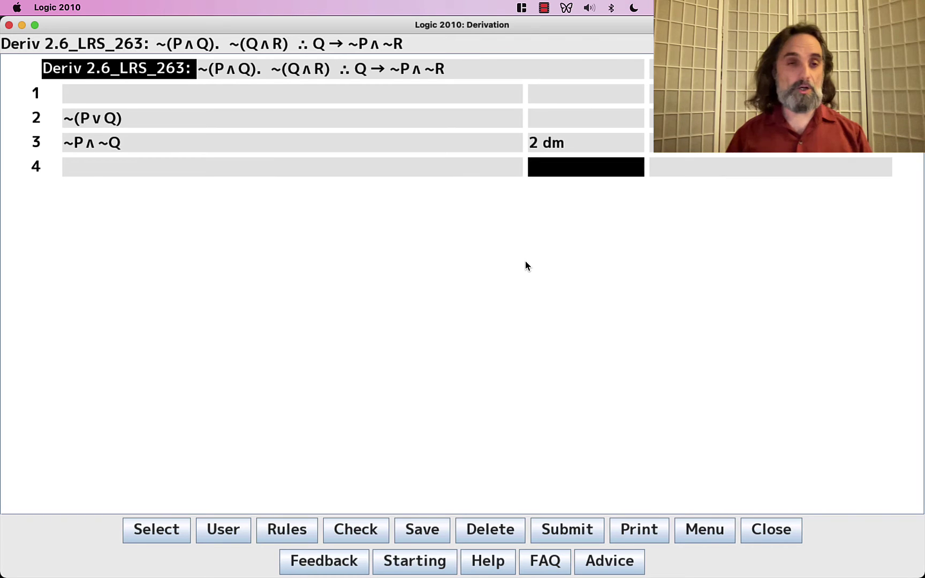
# - Enter ~(P∧Q) on line 6 and apply De Morgan's rule to it on line 7 with the justification 6 DM
pyautogui.press('Return')
pyautogui.press('Return')
pyautogui.click(422, 221)
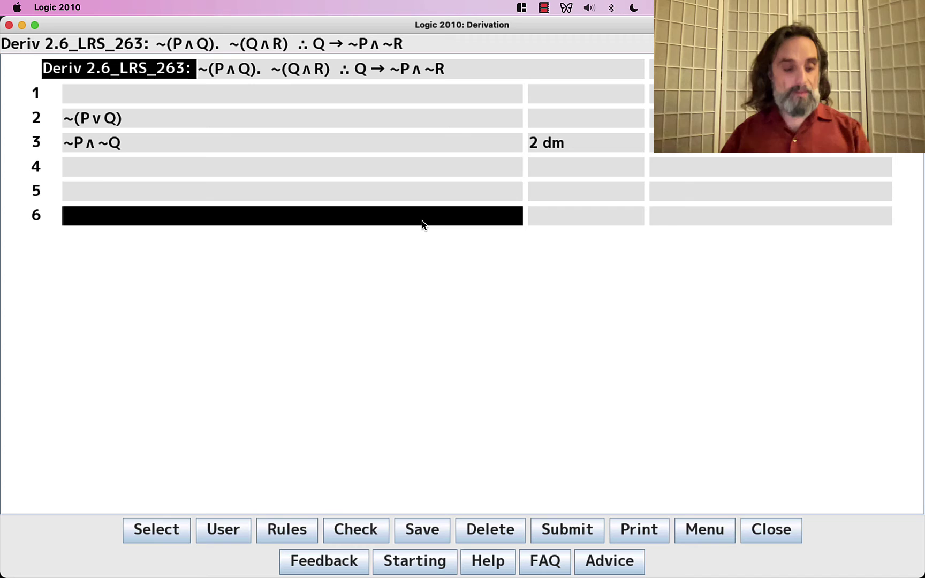
pyautogui.write('~')
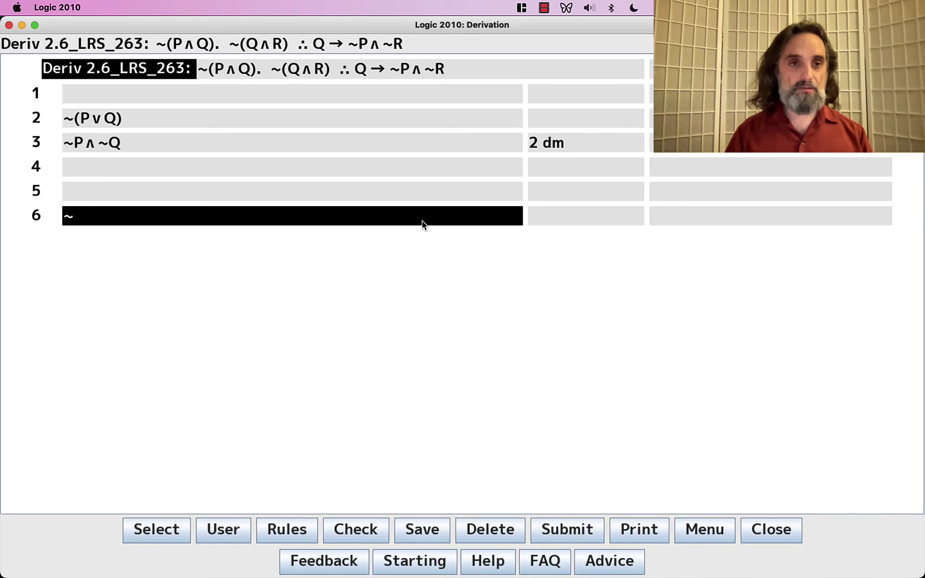
pyautogui.write('(P∧Q)')
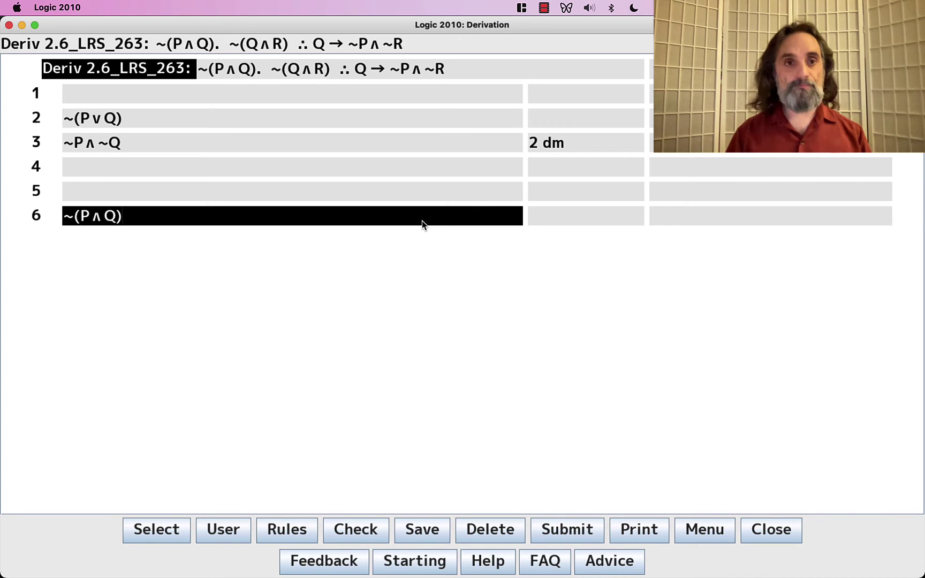
pyautogui.press('Return')
pyautogui.write('2 d')
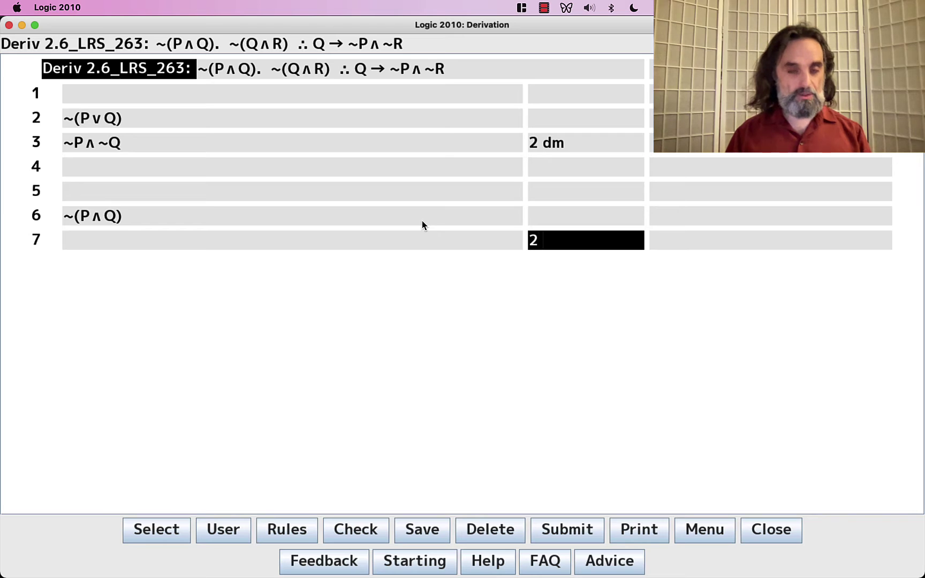
pyautogui.press('BackSpace')
pyautogui.press('BackSpace')
pyautogui.press('BackSpace')
pyautogui.write('6 DM')
pyautogui.press('Return')
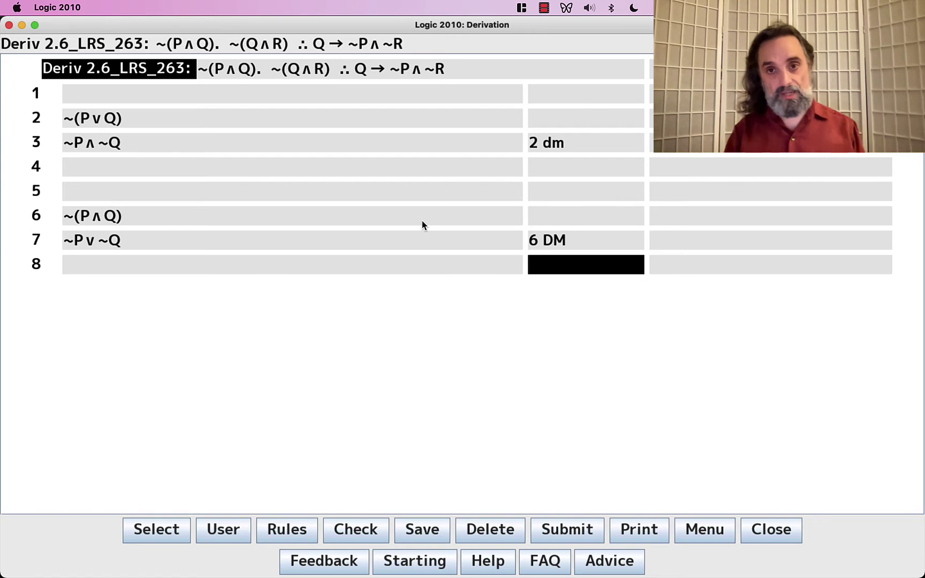
# - Delete all the example lines so the derivation is empty again
pyautogui.press('BackSpace')
pyautogui.press('BackSpace')
pyautogui.press('BackSpace')
pyautogui.press('BackSpace')
pyautogui.press('BackSpace')
pyautogui.press('BackSpace')
pyautogui.press('BackSpace')
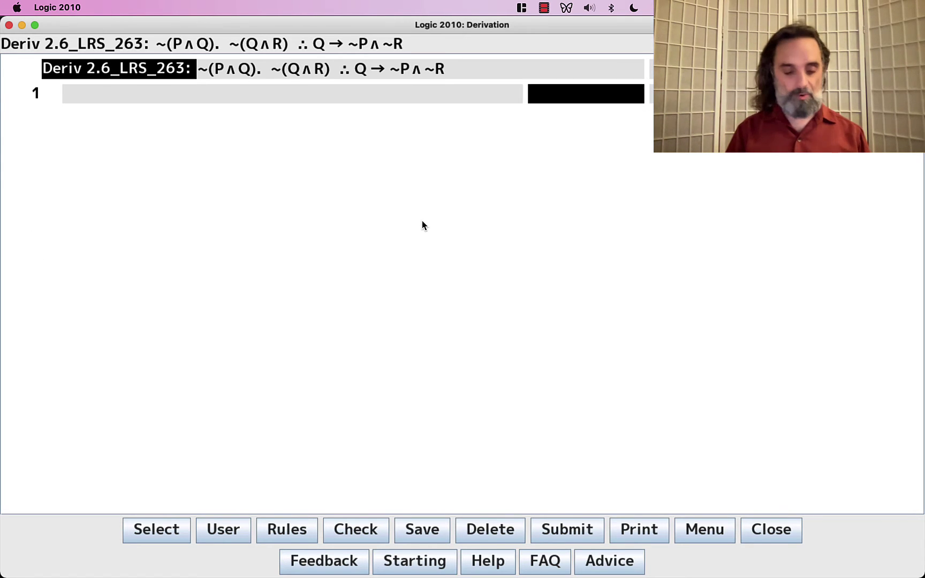
# - Start the derivation on line 1 with SHOW CONC and assume the antecedent on line 2 with ASS CD
pyautogui.write('SHOW CONC')
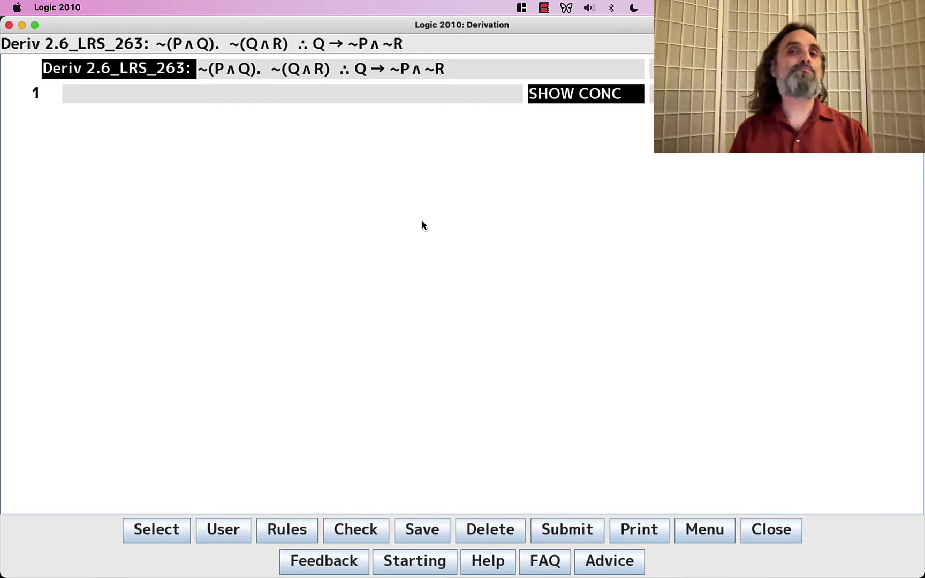
pyautogui.press('Return')
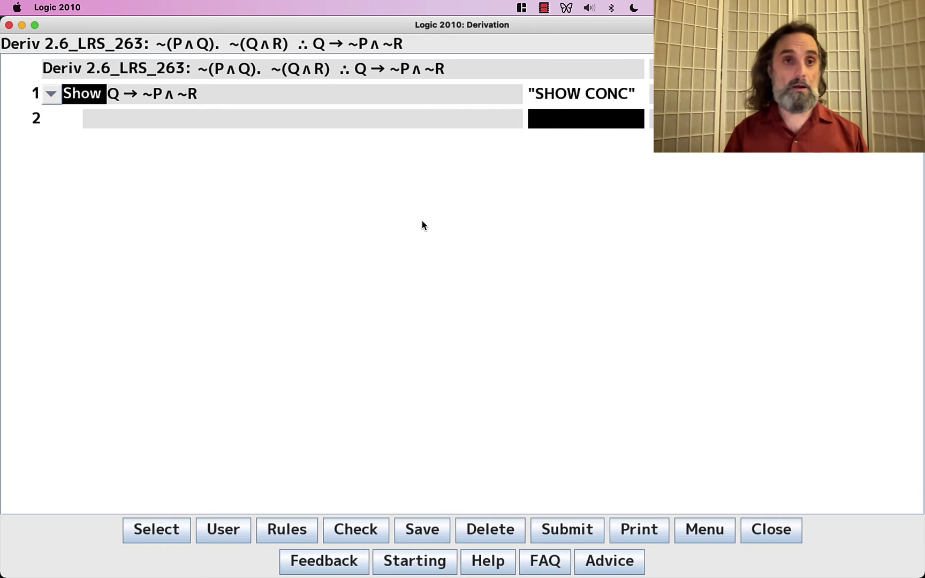
pyautogui.write('ASS CD')
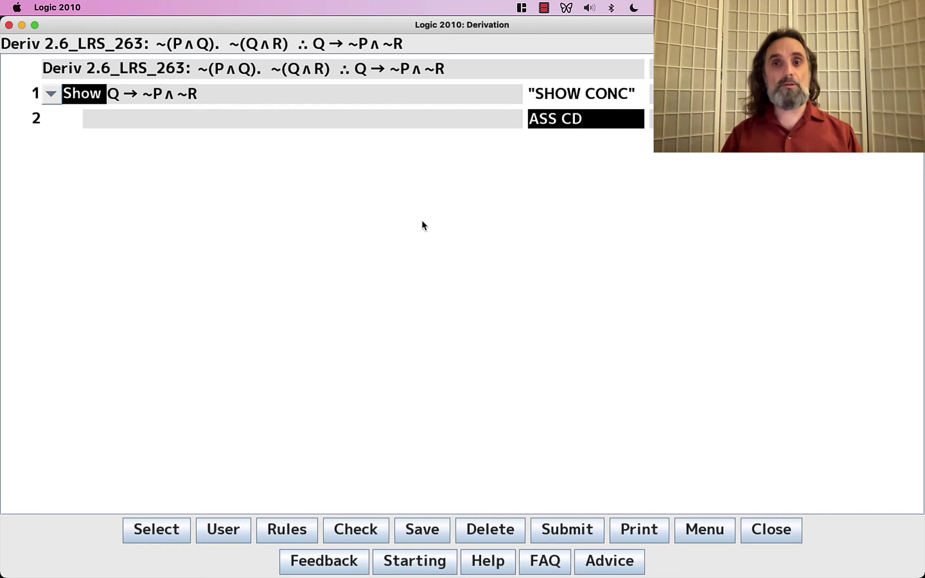
pyautogui.press('Return')
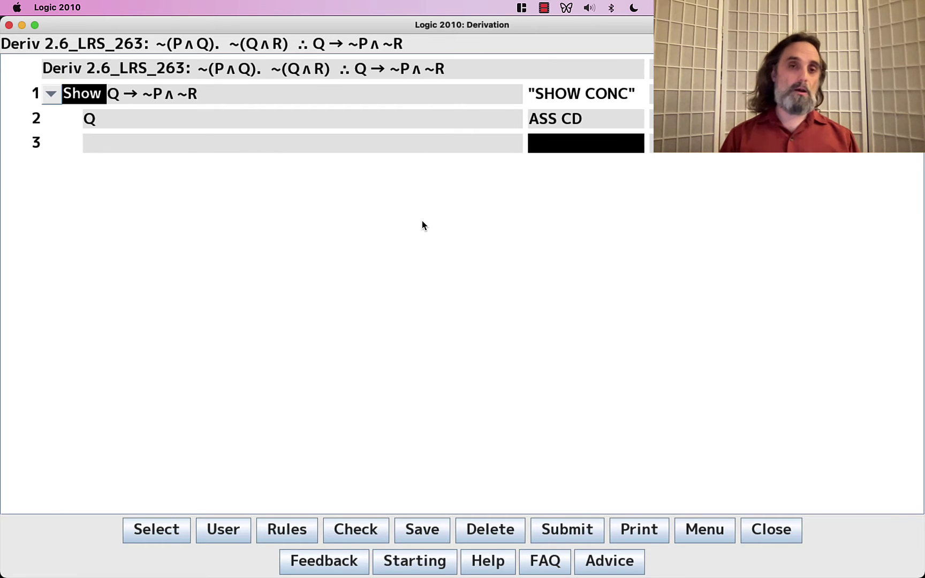
# - Bring in both premises on lines 3 and 4 with PR1 and PR2
pyautogui.write('PR1')
pyautogui.press('Return')
pyautogui.write('PR2')
pyautogui.press('Return')
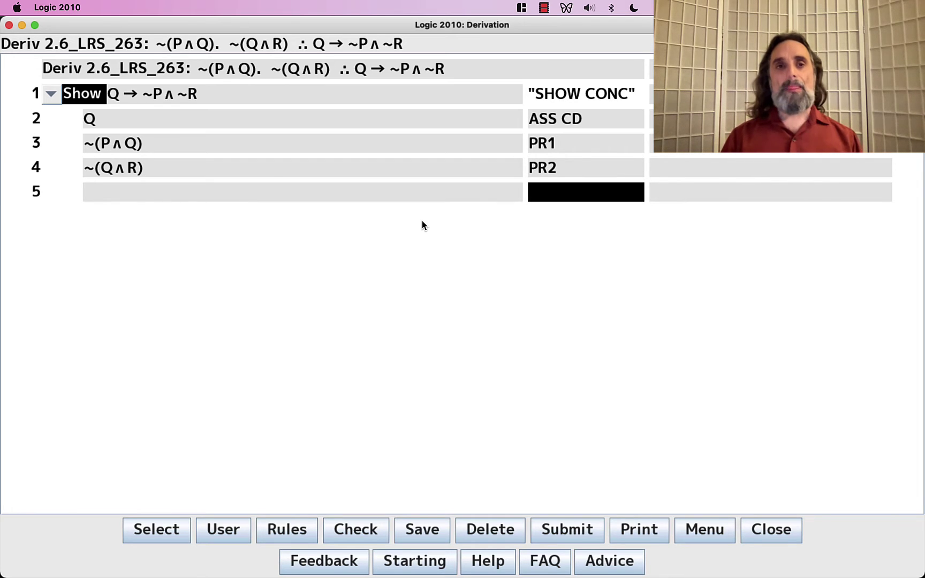
# - Set up nested subderivations with SHOW CONS on line 5, SHOW CONJ on line 6 and ASS ID on line 7
pyautogui.write('SHOW CONS')
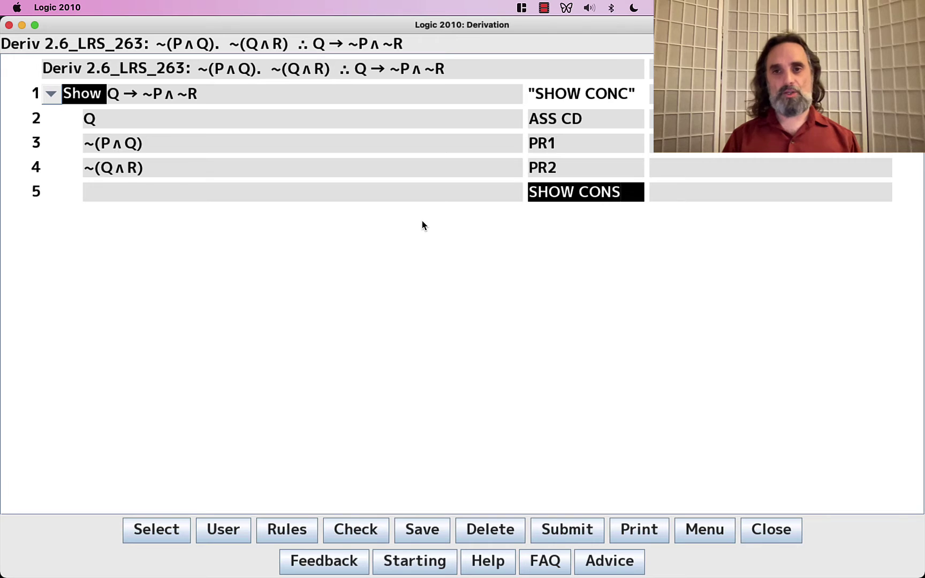
pyautogui.press('Return')
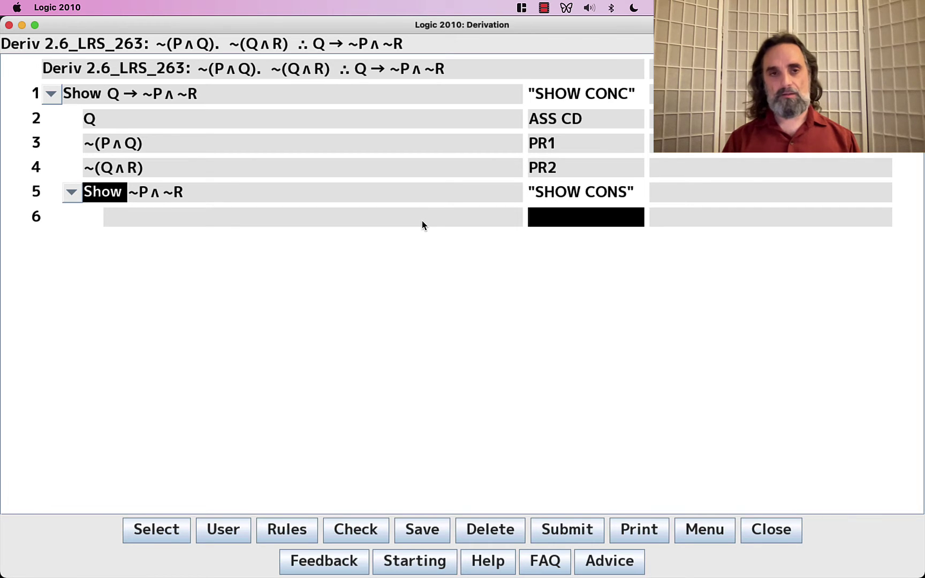
pyautogui.write('SHOW CONJ')
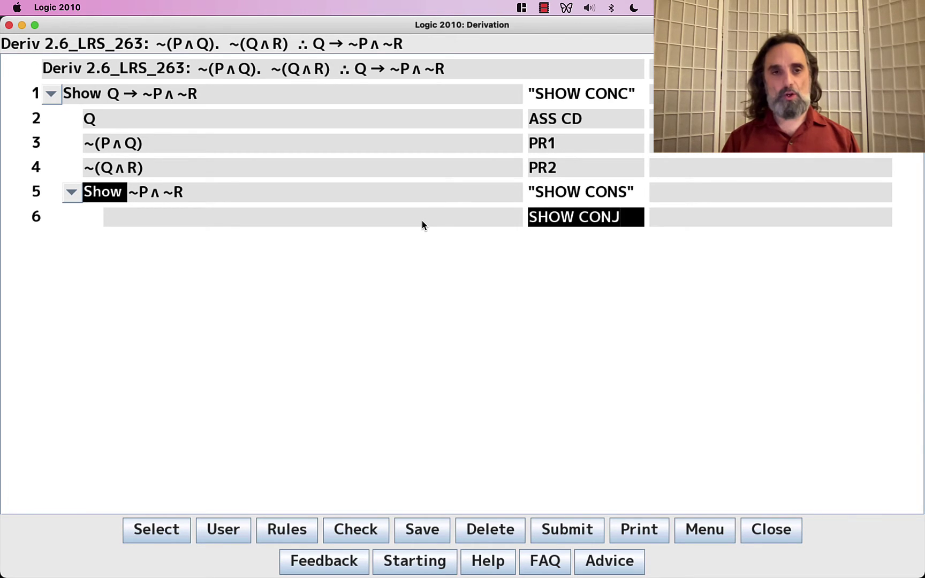
pyautogui.press('Return')
pyautogui.press('Return')
pyautogui.write('ASS ID')
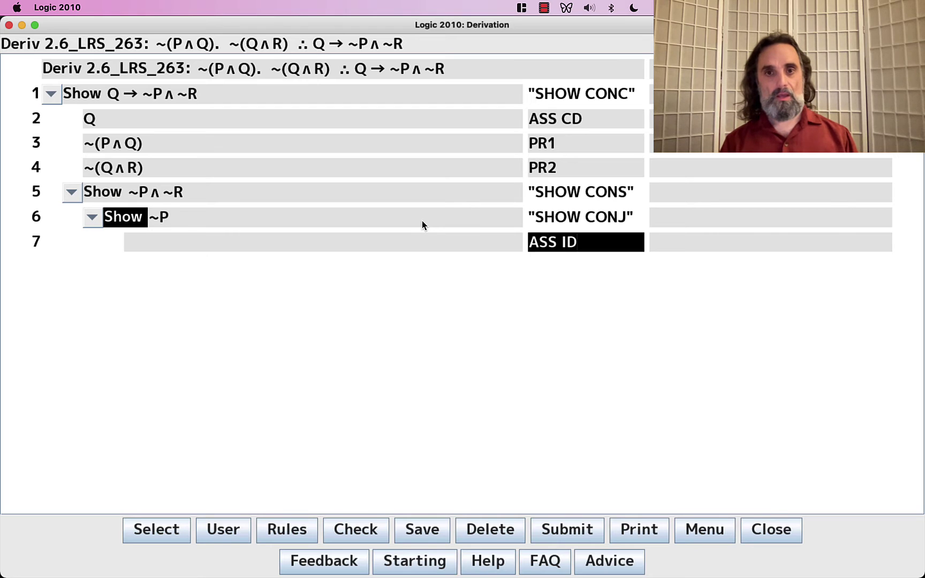
pyautogui.press('Return')
pyautogui.press('Return')
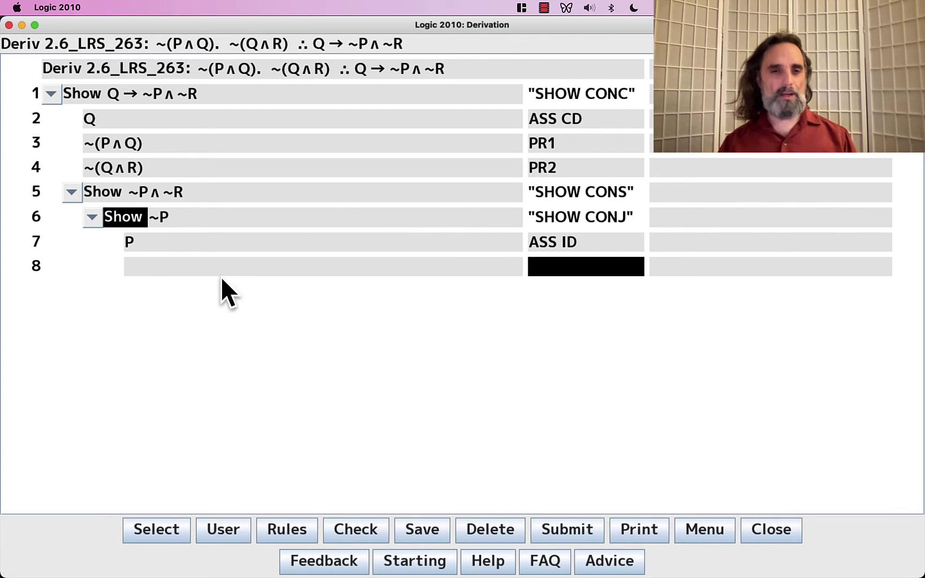
# - Delete every line of the derivation below line 3
pyautogui.click(208, 241)
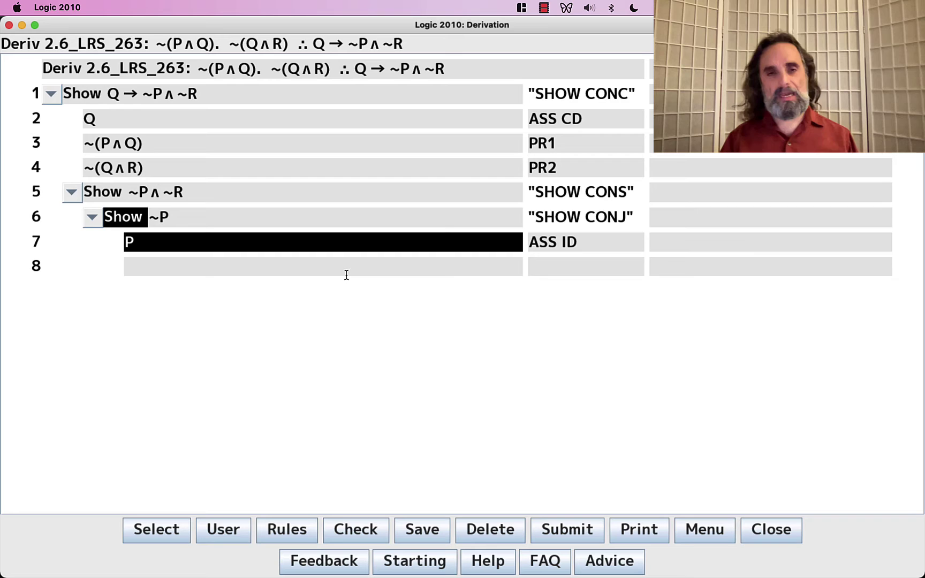
pyautogui.press('BackSpace')
pyautogui.press('BackSpace')
pyautogui.press('BackSpace')
pyautogui.press('BackSpace')
pyautogui.press('BackSpace')
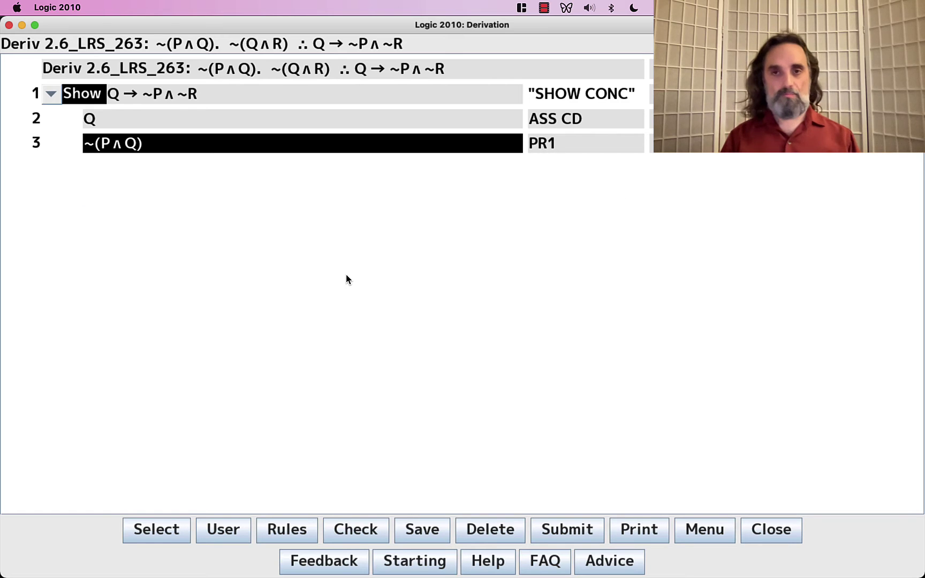
# - Bring in the second premise on line 4 with PR2
pyautogui.press('Return')
pyautogui.write('PR2')
pyautogui.press('Return')
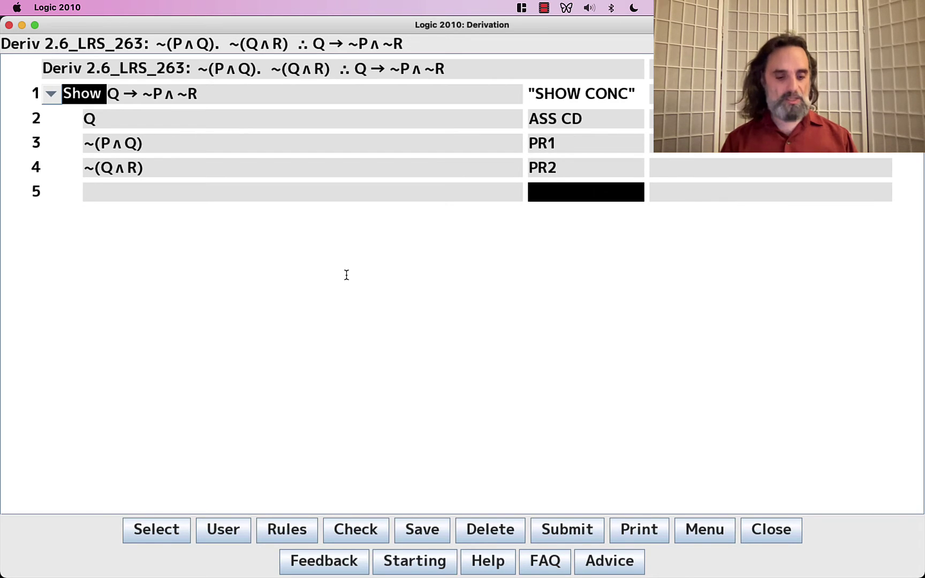
# - Apply De Morgan's rule to both premises, with 3 DM on line 5 and 4 DM on line 6
pyautogui.write('3 DM')
pyautogui.press('Return')
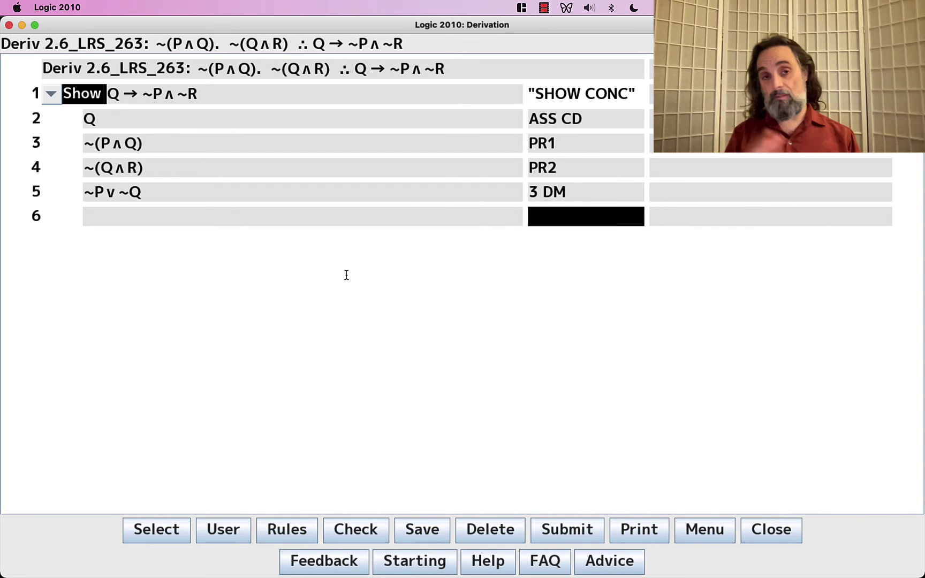
pyautogui.write('4 DM')
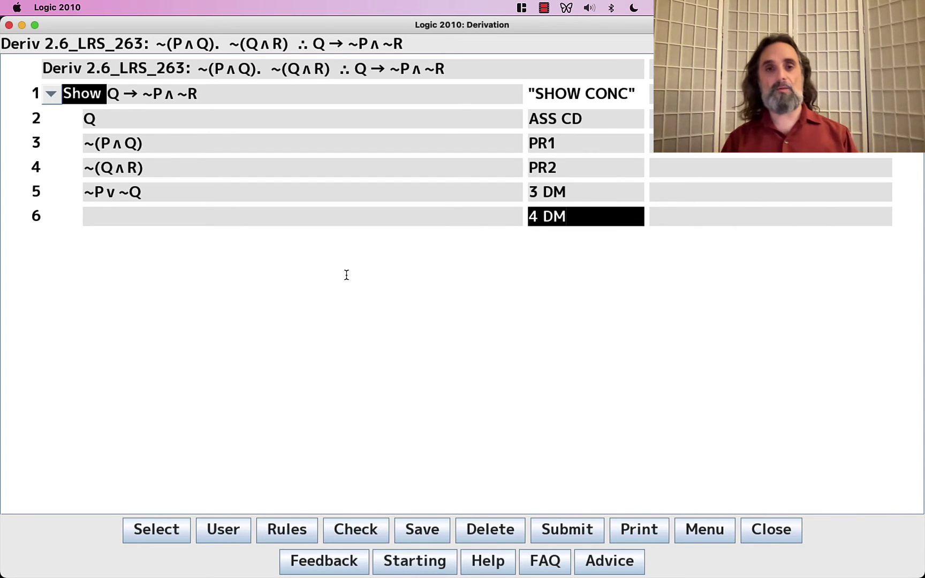
pyautogui.press('Return')
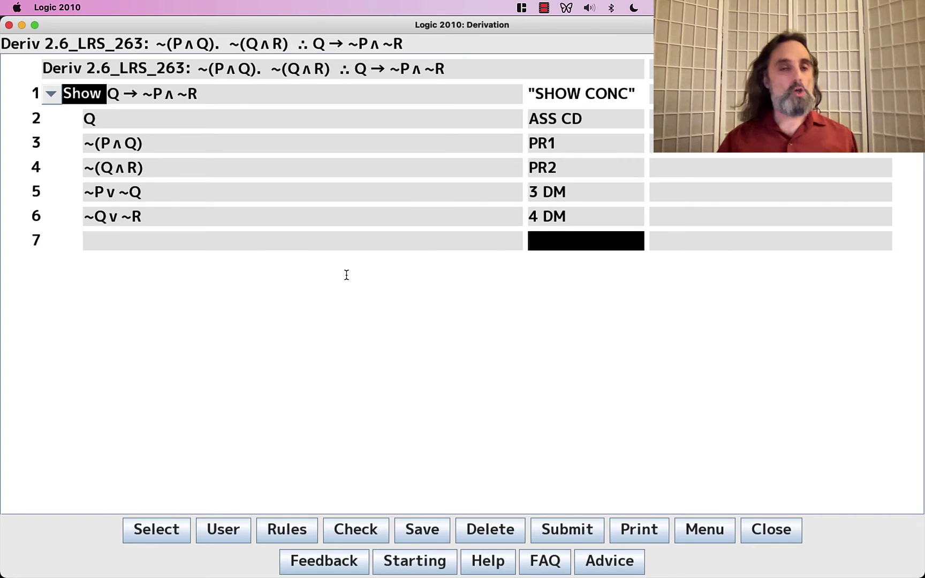
pyautogui.click(253, 191)
pyautogui.click(256, 214)
pyautogui.click(259, 190)
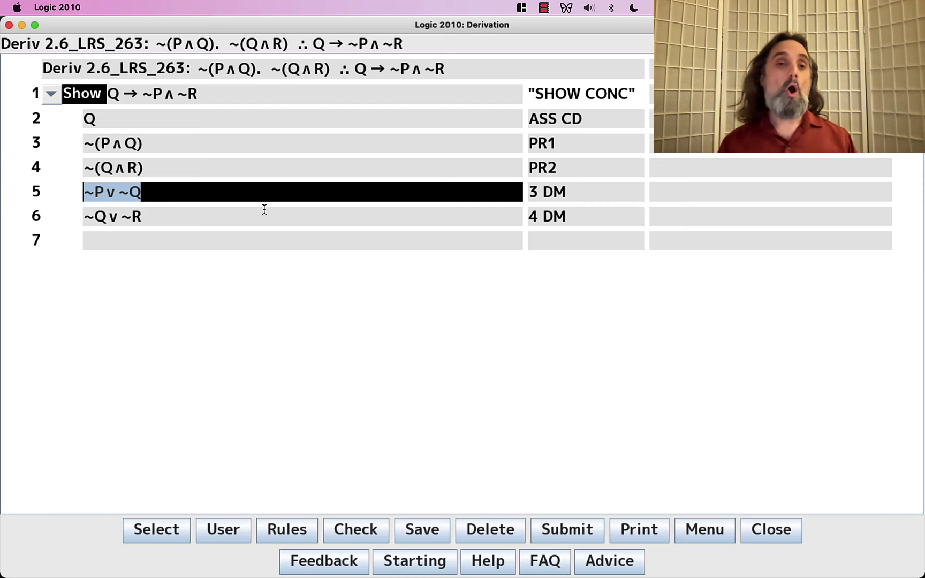
pyautogui.click(163, 200)
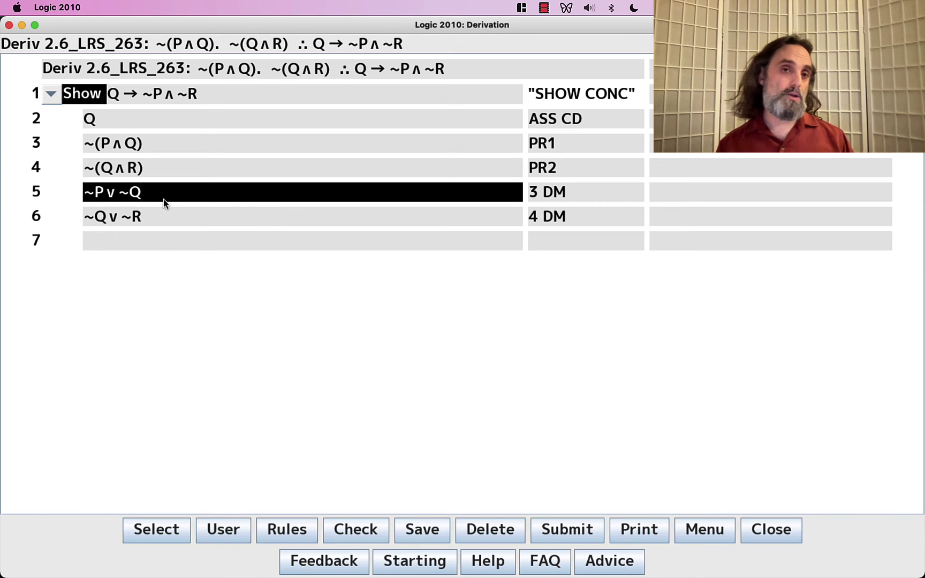
pyautogui.moveTo(102, 195); pyautogui.dragTo(147, 190)
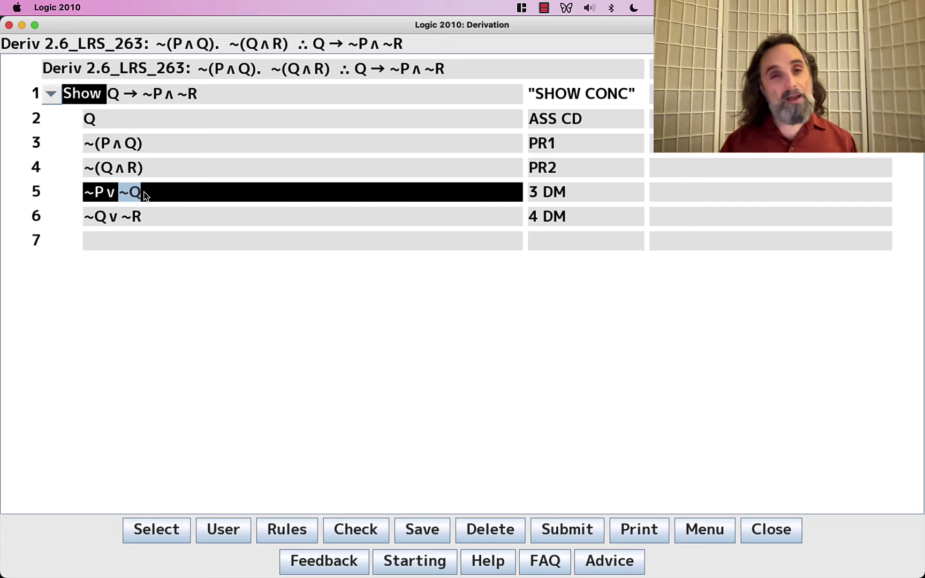
pyautogui.click(127, 120)
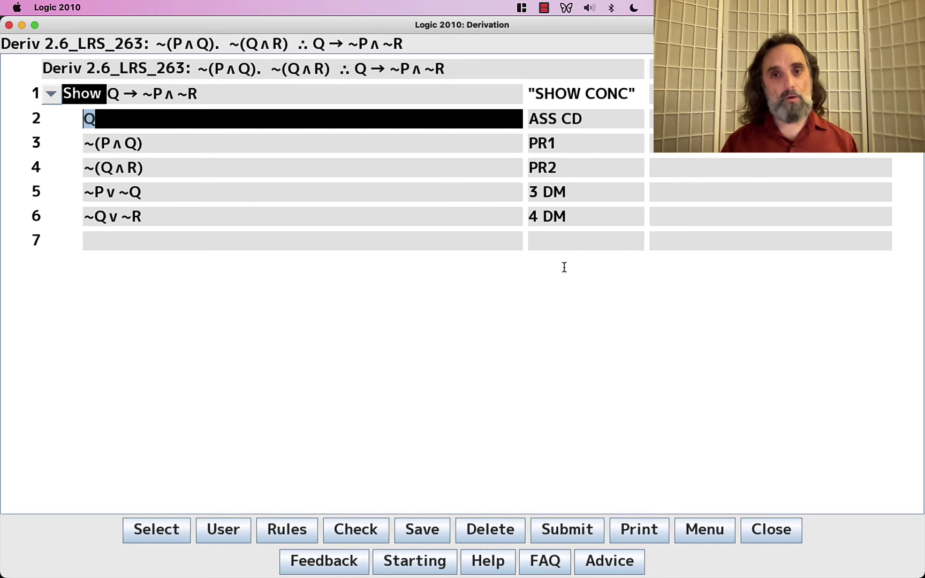
# - Derive ~~Q on line 7 with 2 DN and ~P on line 8 with 5 7 MTP
pyautogui.click(569, 243)
pyautogui.write('2 DN')
pyautogui.press('Return')
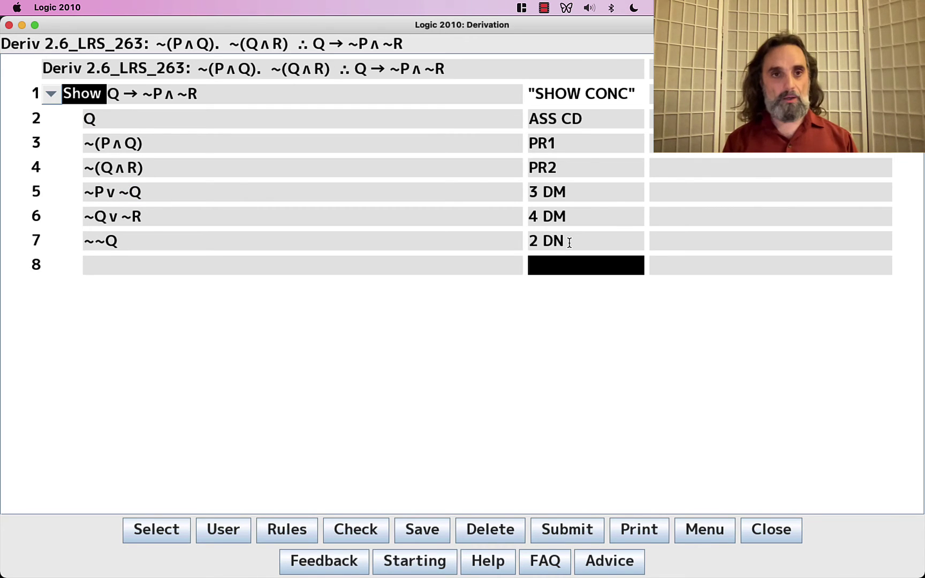
pyautogui.write('5 7 MTP')
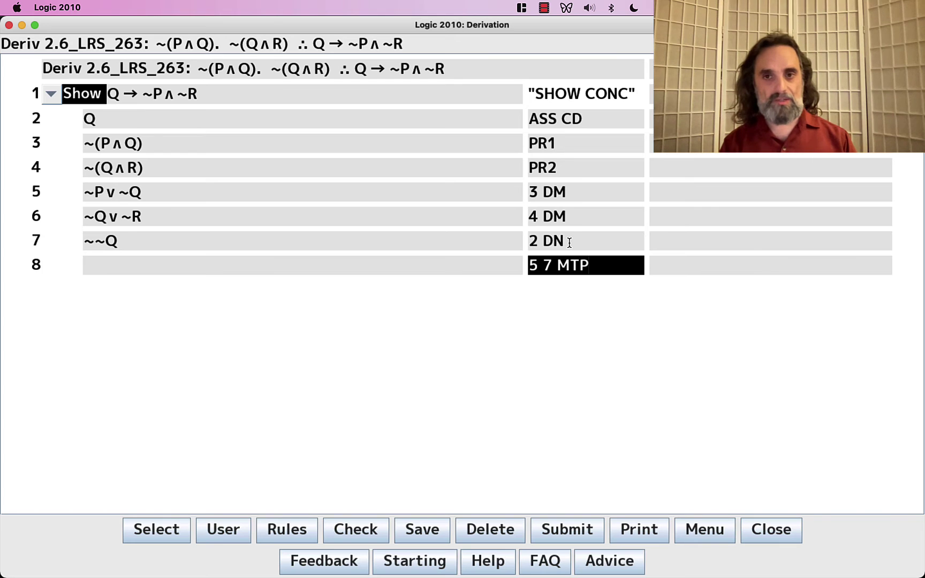
pyautogui.press('Return')
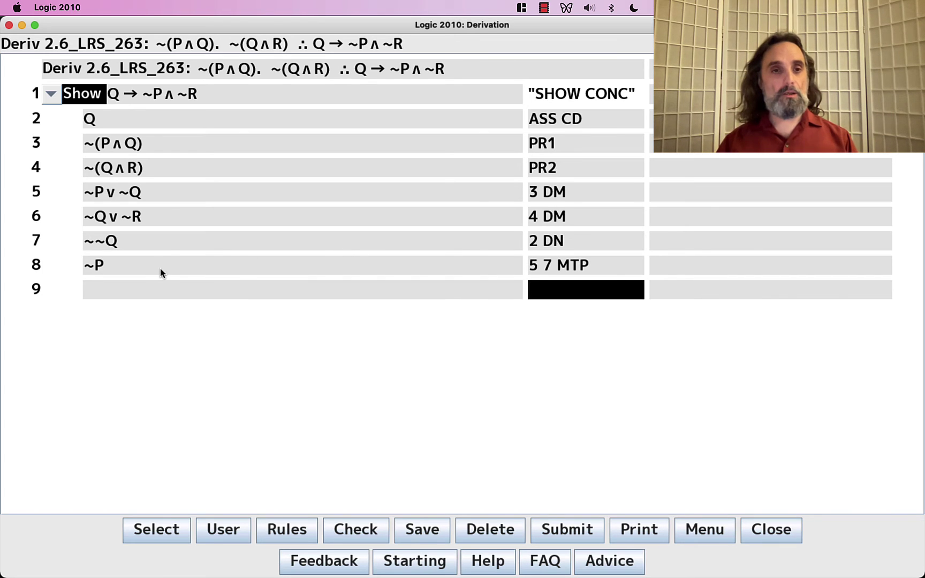
pyautogui.click(161, 246)
pyautogui.moveTo(83, 242); pyautogui.dragTo(140, 248)
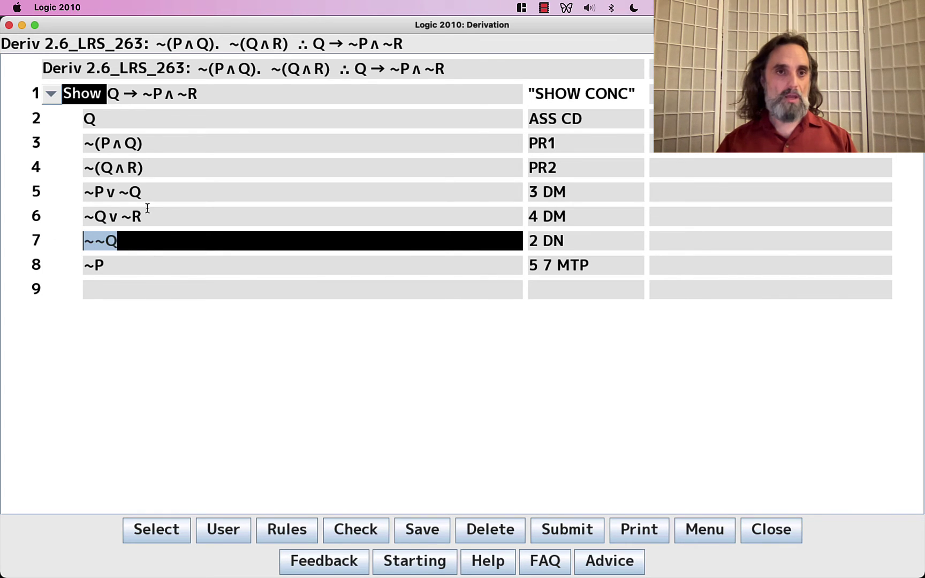
pyautogui.moveTo(142, 193); pyautogui.dragTo(119, 192)
pyautogui.click(155, 240)
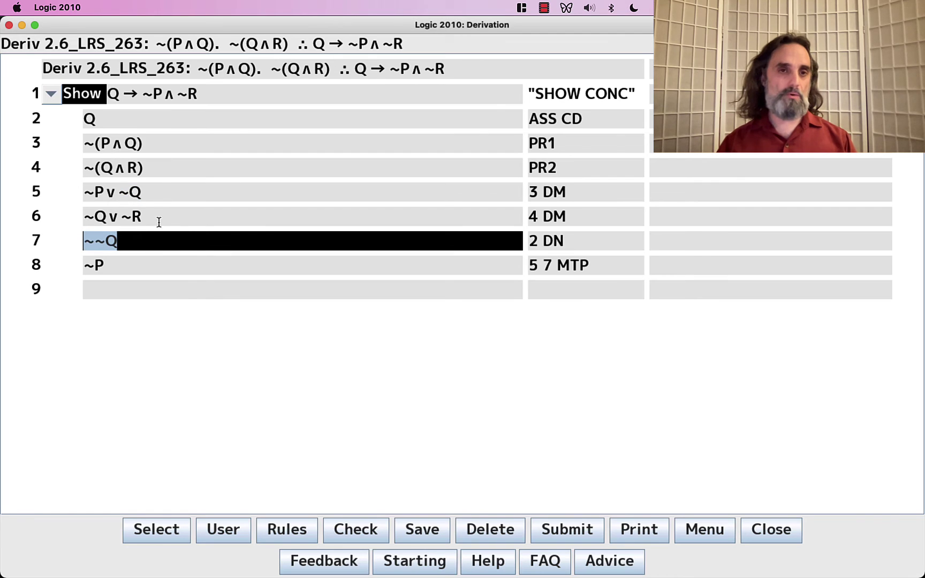
# - Examine how lines 5 and 6 each combine with ~~Q on line 7 for modus tollendo ponens
pyautogui.click(160, 208)
pyautogui.click(160, 245)
pyautogui.click(154, 185)
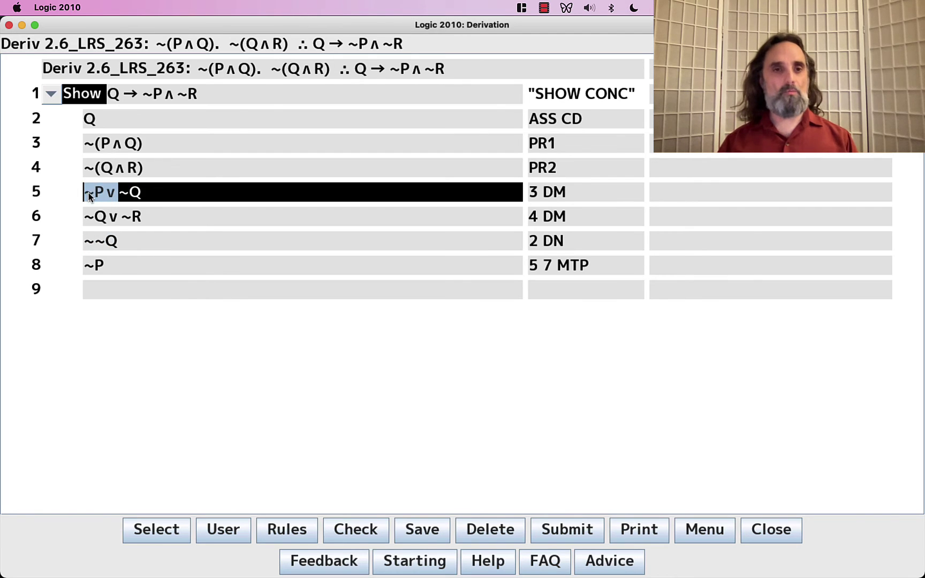
pyautogui.moveTo(95, 192); pyautogui.dragTo(64, 194)
pyautogui.click(128, 242)
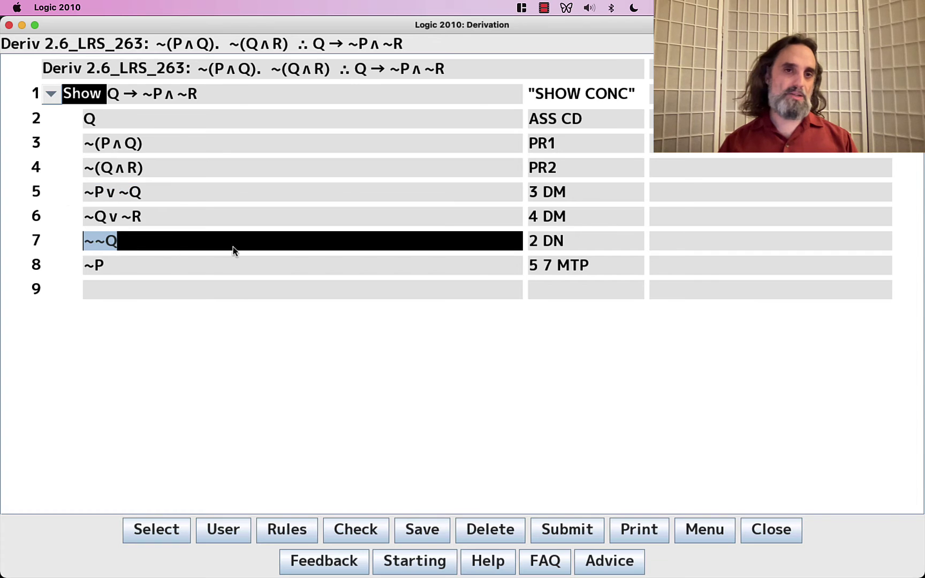
pyautogui.click(146, 191)
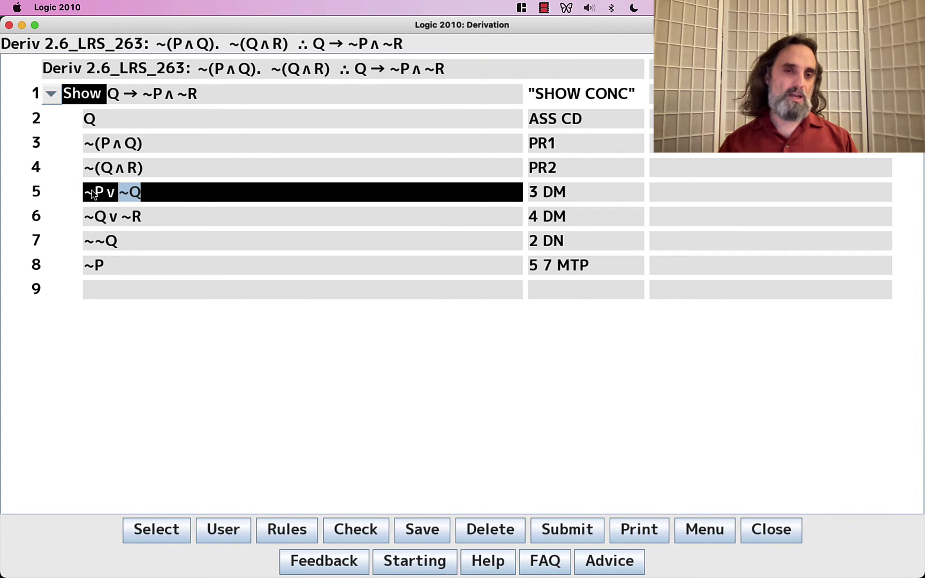
pyautogui.moveTo(103, 191); pyautogui.dragTo(82, 193)
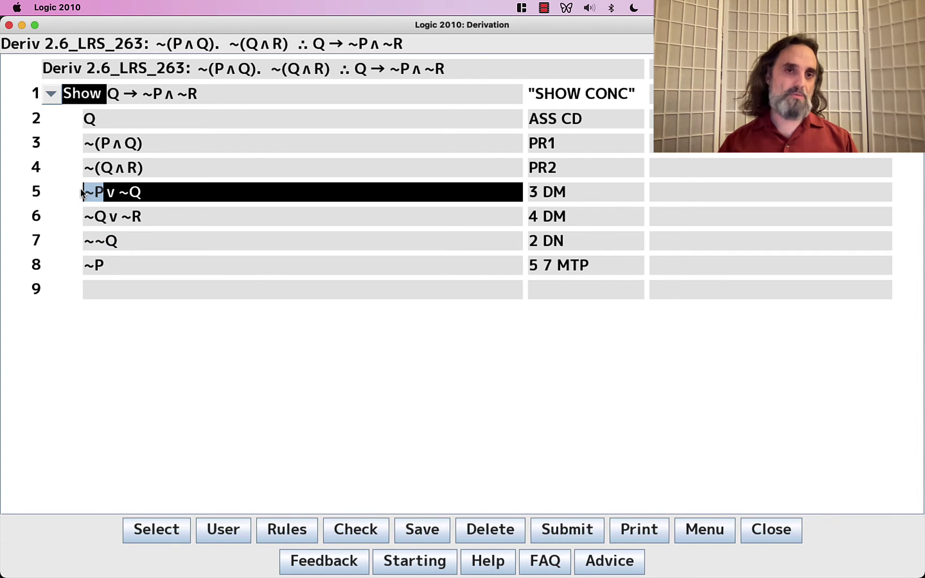
pyautogui.click(125, 270)
pyautogui.click(161, 238)
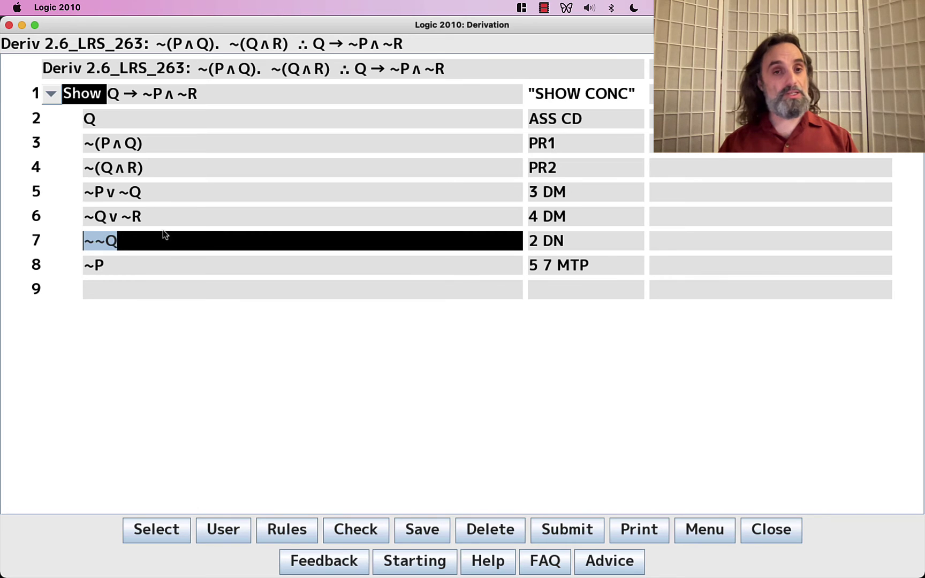
pyautogui.click(169, 219)
pyautogui.click(169, 239)
pyautogui.click(168, 219)
pyautogui.click(169, 236)
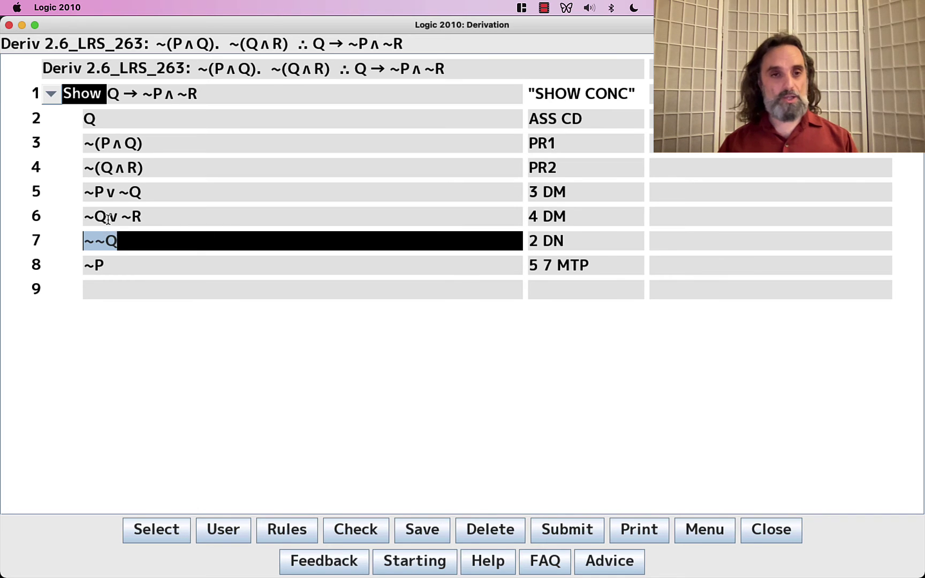
pyautogui.click(108, 218)
# - Derive ~R on line 9 with 6 7 MTP
pyautogui.click(559, 289)
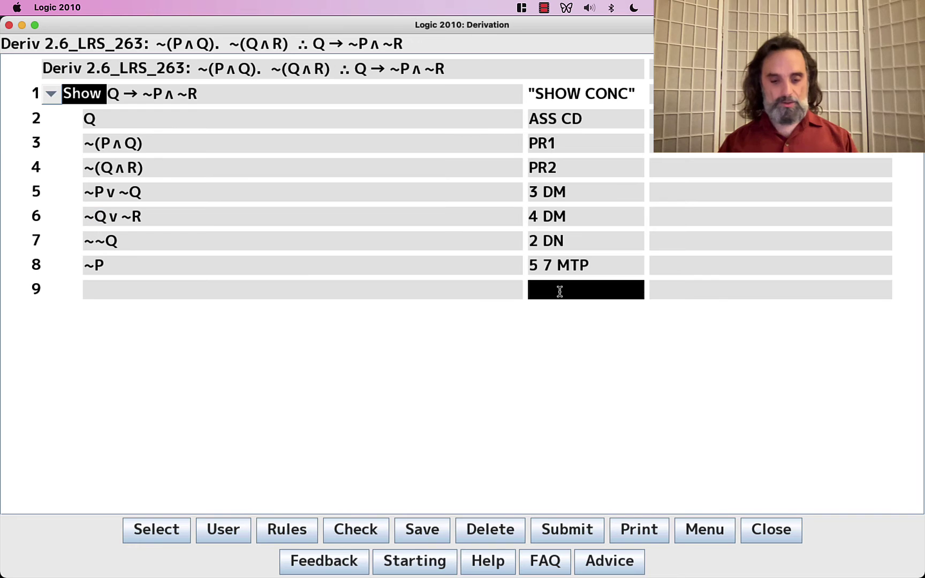
pyautogui.write('6 7 MTP')
pyautogui.press('Return')
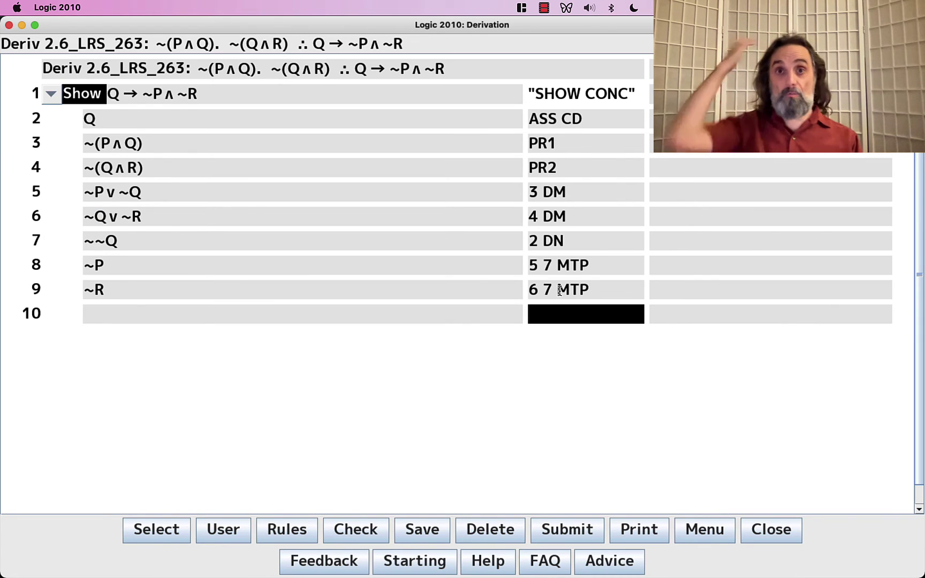
# - Conjoin ~P and ~R on line 10 with 8 9 ADJ and close the conditional derivation with 10 CD
pyautogui.write('8 9 ADJ')
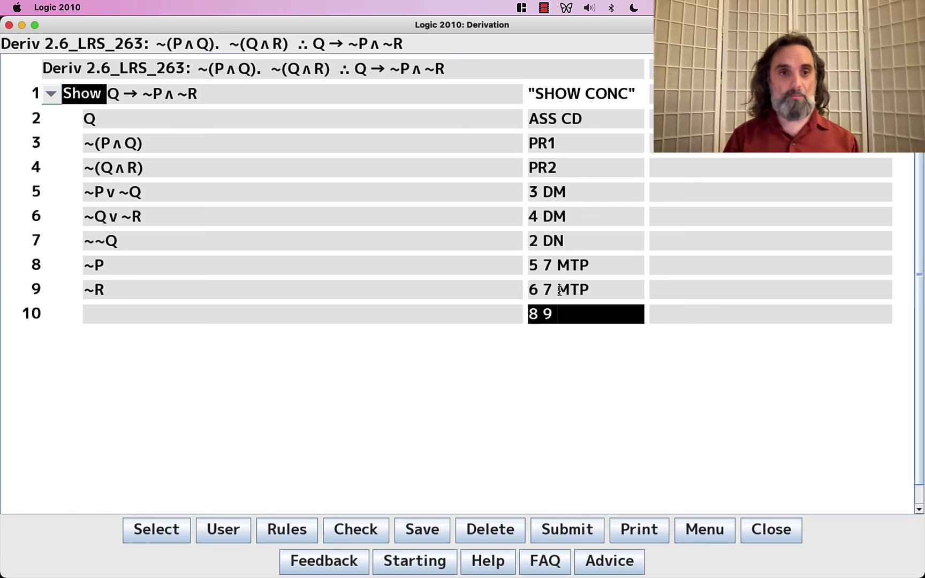
pyautogui.press('Return')
pyautogui.press('Return')
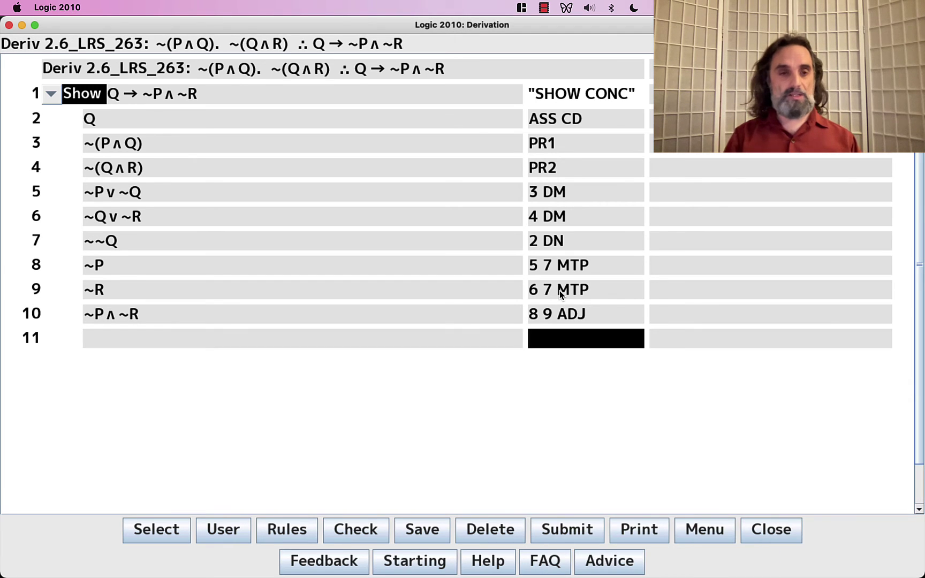
pyautogui.write('10')
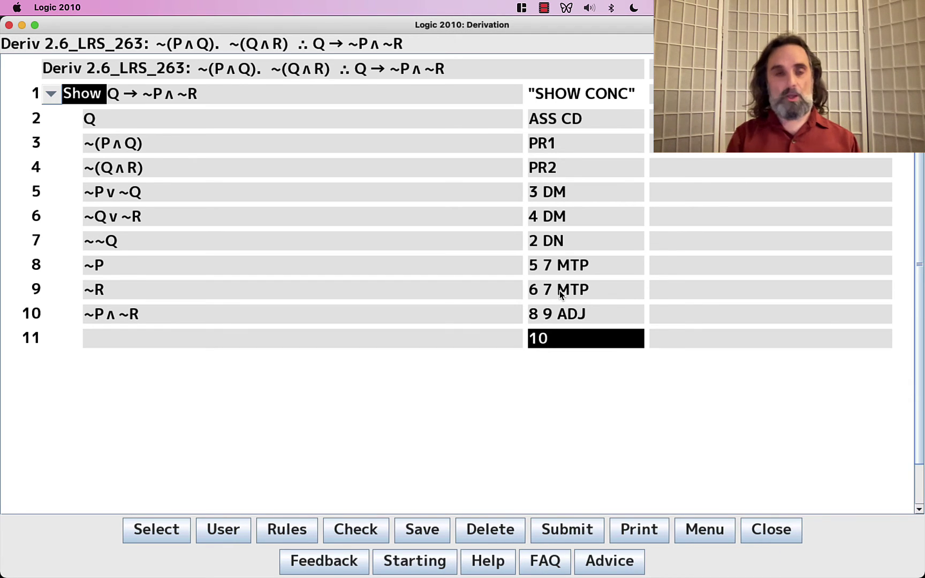
pyautogui.write(' CD')
pyautogui.press('Return')
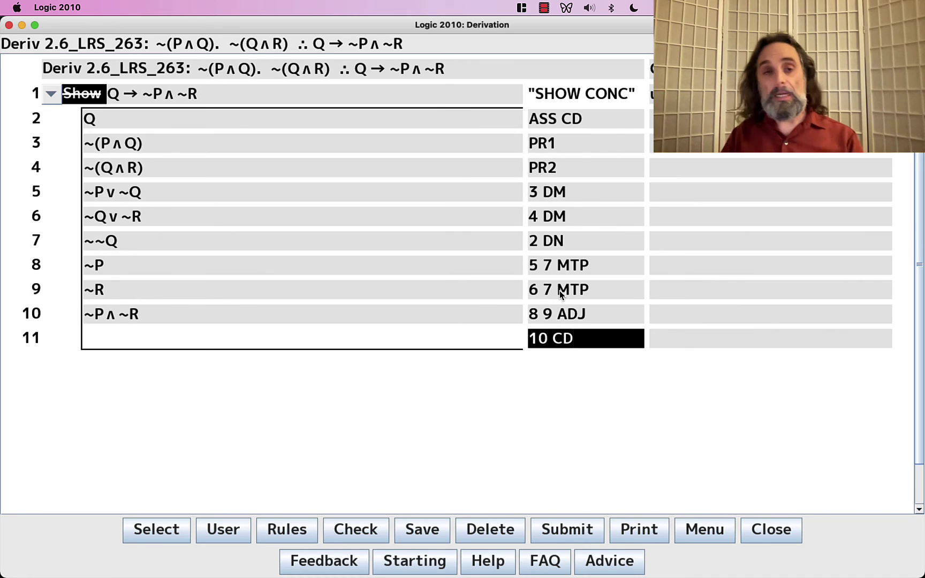
# - Insert a show line for ~P∧~R directly below the second premise, using SHOW CONS
pyautogui.click(189, 144)
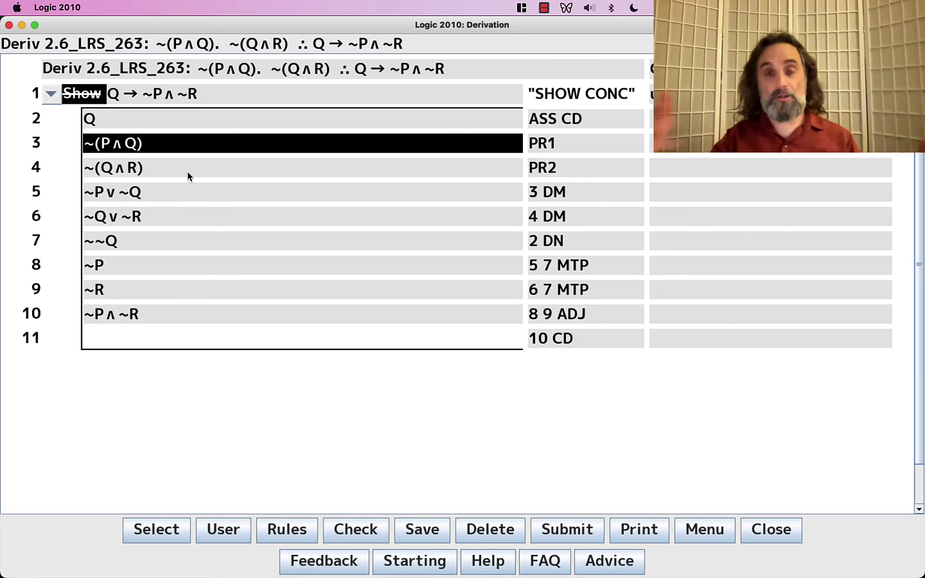
pyautogui.click(189, 169)
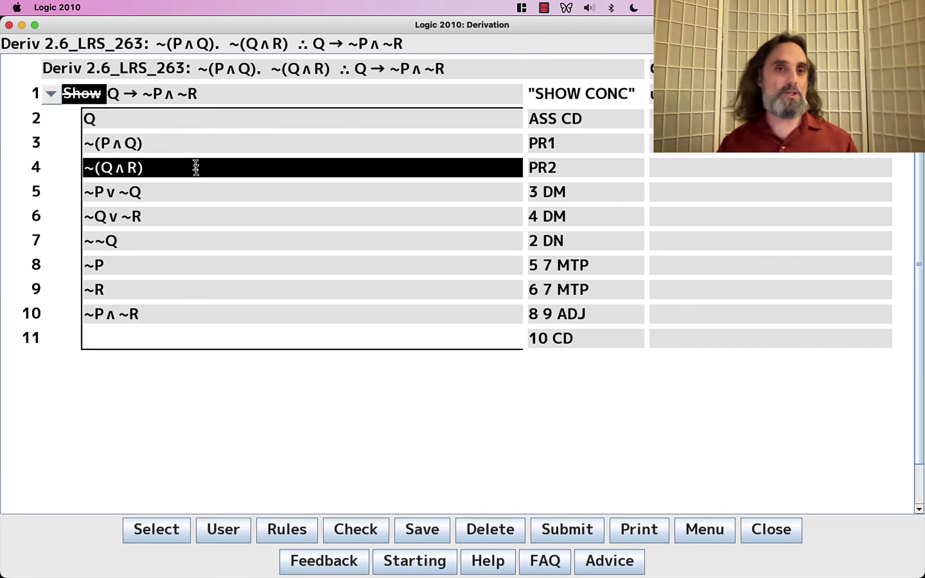
pyautogui.click(189, 151)
pyautogui.click(186, 167)
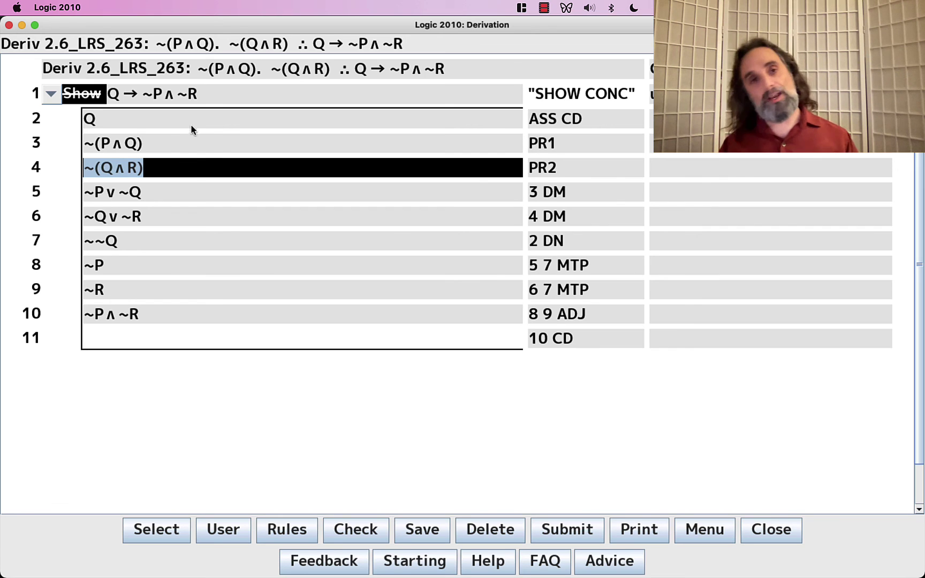
pyautogui.press('Return')
pyautogui.write('SHOW C')
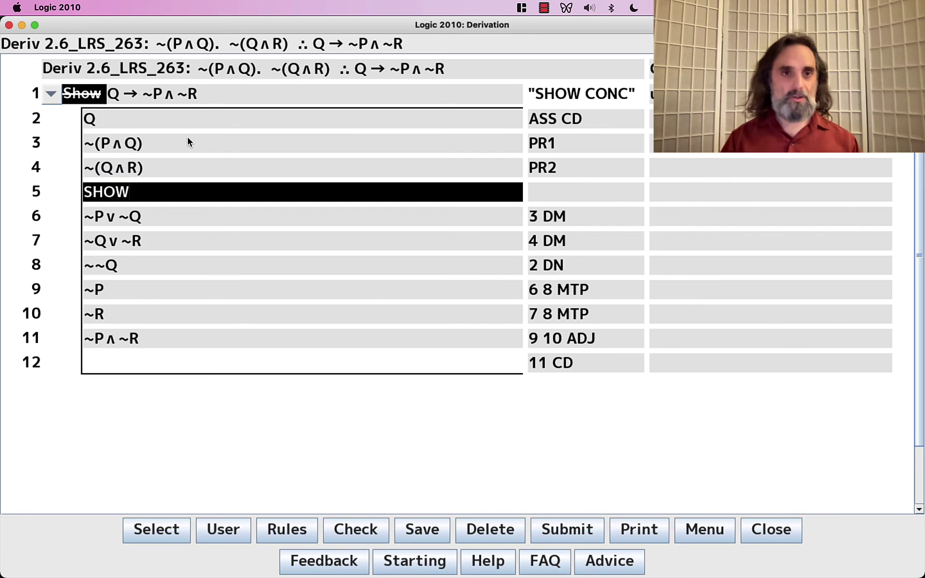
pyautogui.press('BackSpace')
pyautogui.press('BackSpace')
pyautogui.press('BackSpace')
pyautogui.press('BackSpace')
pyautogui.press('BackSpace')
pyautogui.press('BackSpace')
pyautogui.press('Tab')
pyautogui.write('S')
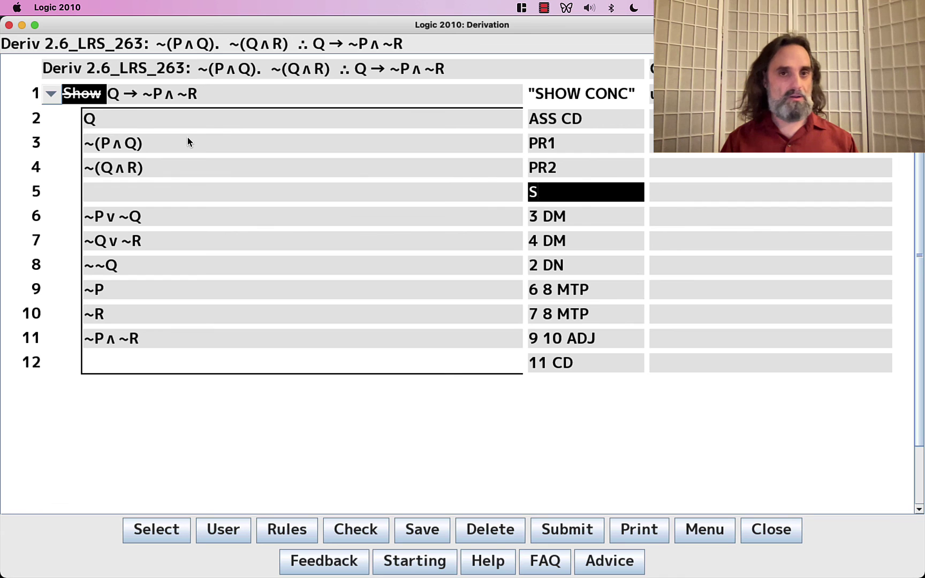
pyautogui.write('HOW CONS')
pyautogui.press('Return')
# - Add a show line for the conjunct ~P on line 6 with SHOW CONJ
pyautogui.write('SHOW CONSJ')
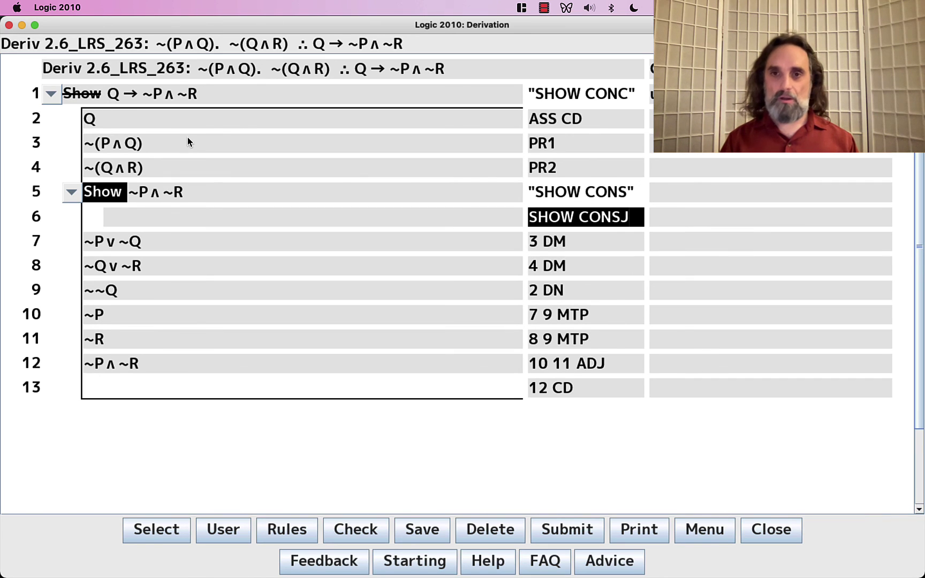
pyautogui.press('Left')
pyautogui.press('BackSpace')
pyautogui.press('Return')
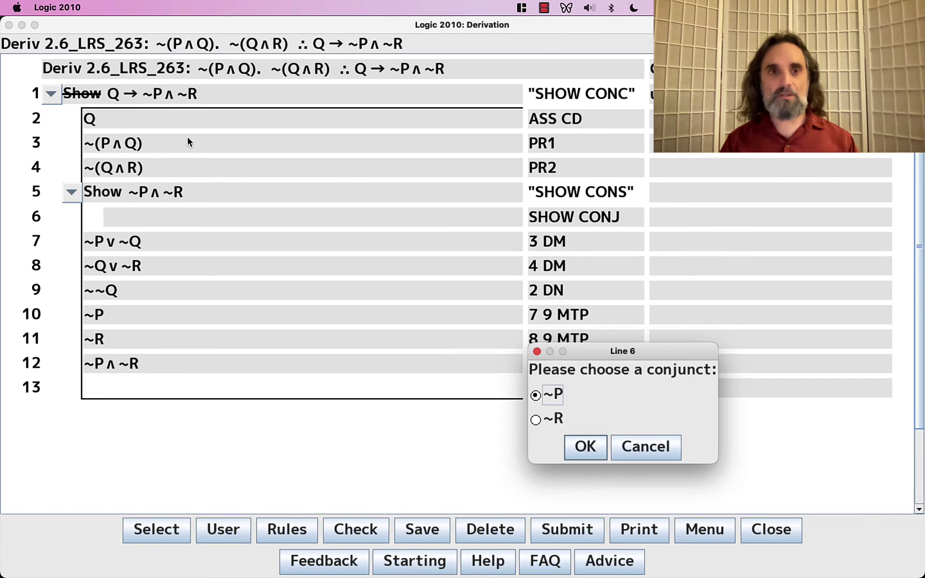
pyautogui.press('Return')
# - Assume P on line 7 with ASS ID and add a show line for P∧Q with SHOW UNNEG 3
pyautogui.write('ASS ID')
pyautogui.press('Return')
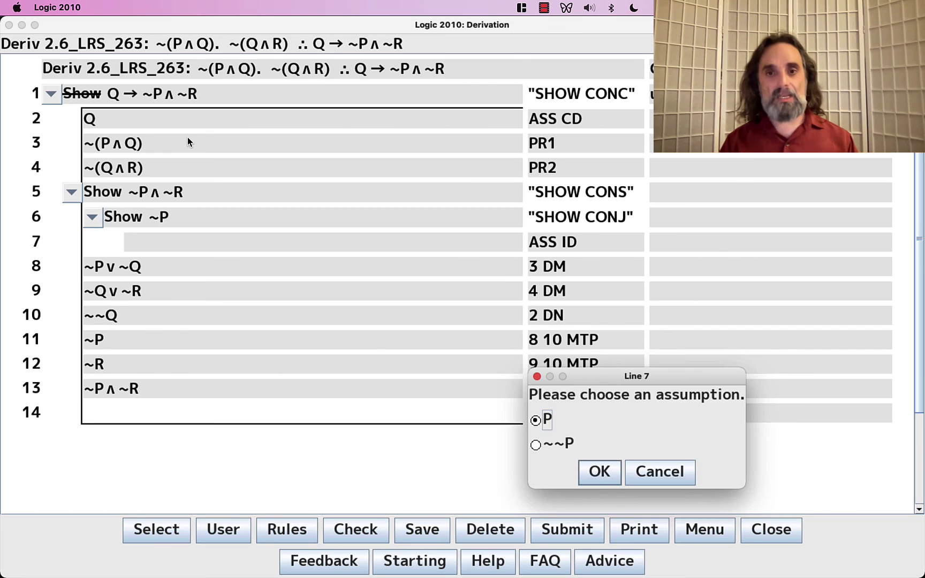
pyautogui.press('Return')
pyautogui.write('SHOW UNNEG')
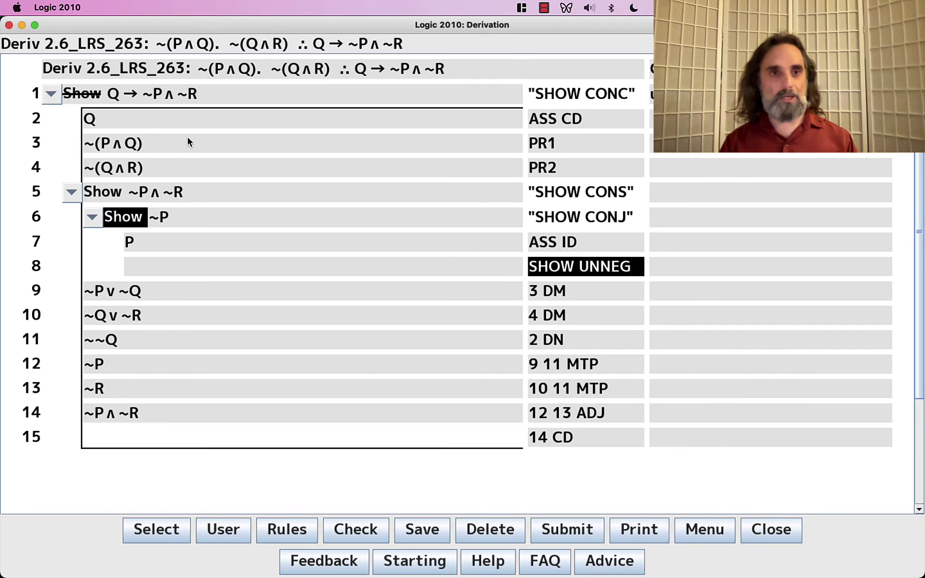
pyautogui.write(' 3')
pyautogui.press('Return')
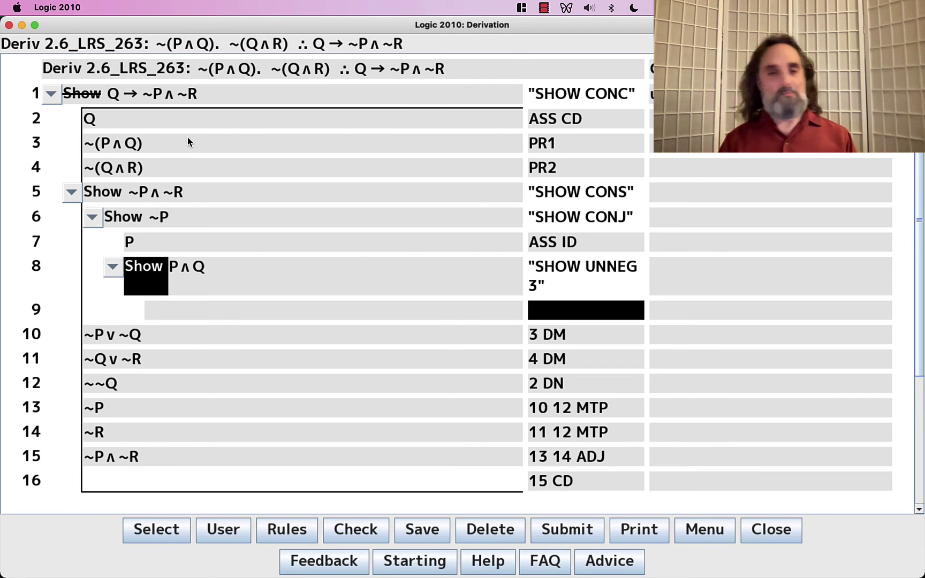
# - Delete the inserted show lines and assumption between the second premise and the De Morgan lines
pyautogui.press('BackSpace')
pyautogui.press('BackSpace')
pyautogui.press('BackSpace')
pyautogui.press('BackSpace')
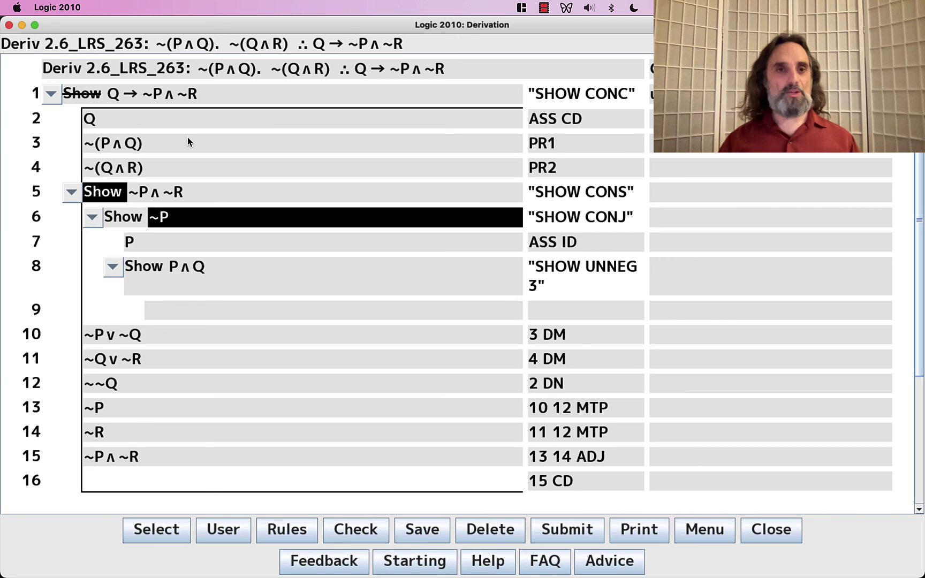
pyautogui.press('BackSpace')
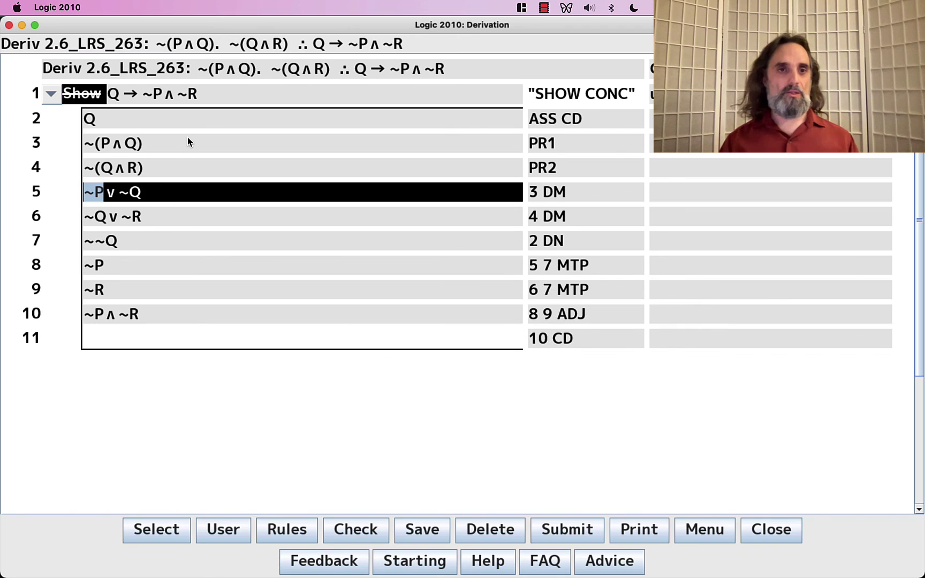
# - Compare premise line 3 with its De Morgan form on line 5, and review the DM justifications
pyautogui.click(187, 137)
pyautogui.moveTo(187, 140); pyautogui.dragTo(83, 139)
pyautogui.click(163, 194)
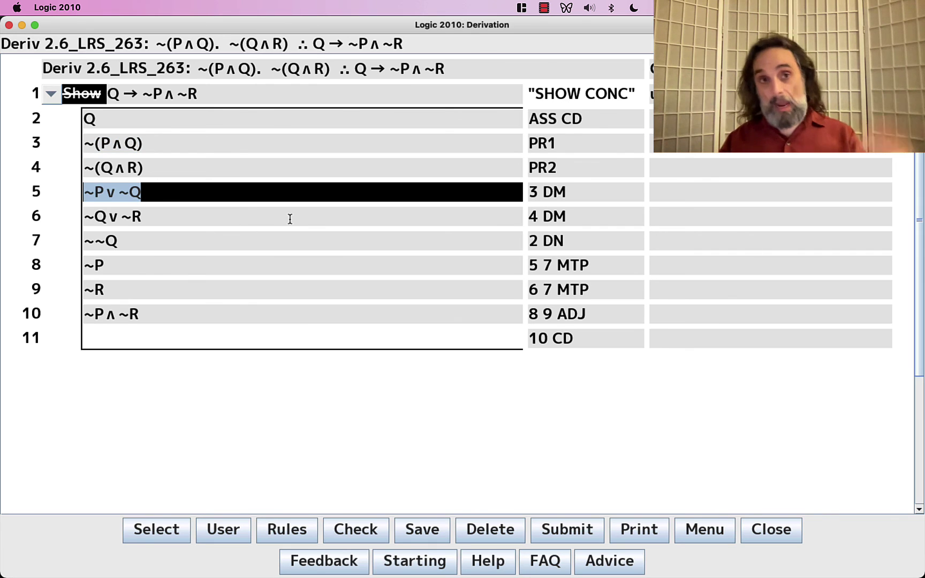
pyautogui.click(584, 200)
pyautogui.click(584, 209)
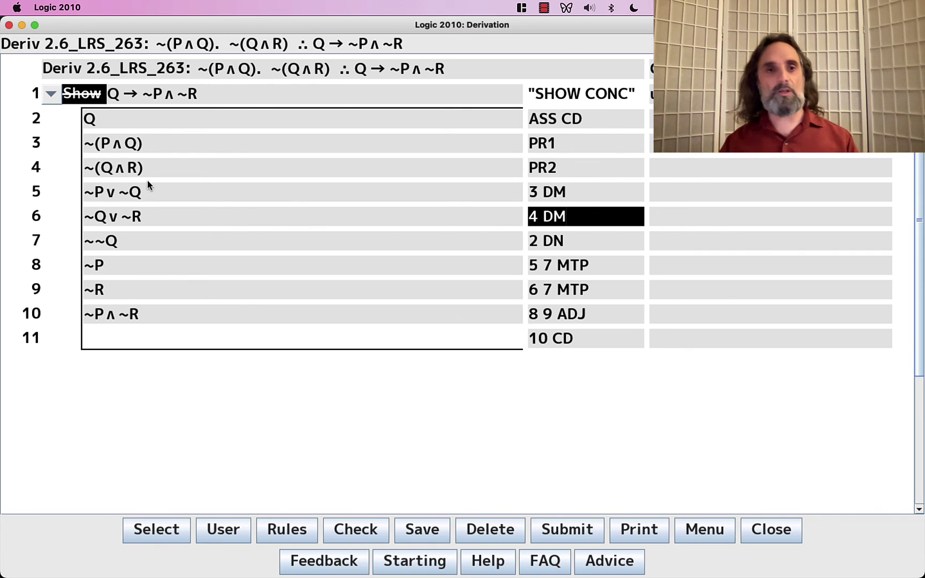
pyautogui.moveTo(155, 145); pyautogui.dragTo(83, 149)
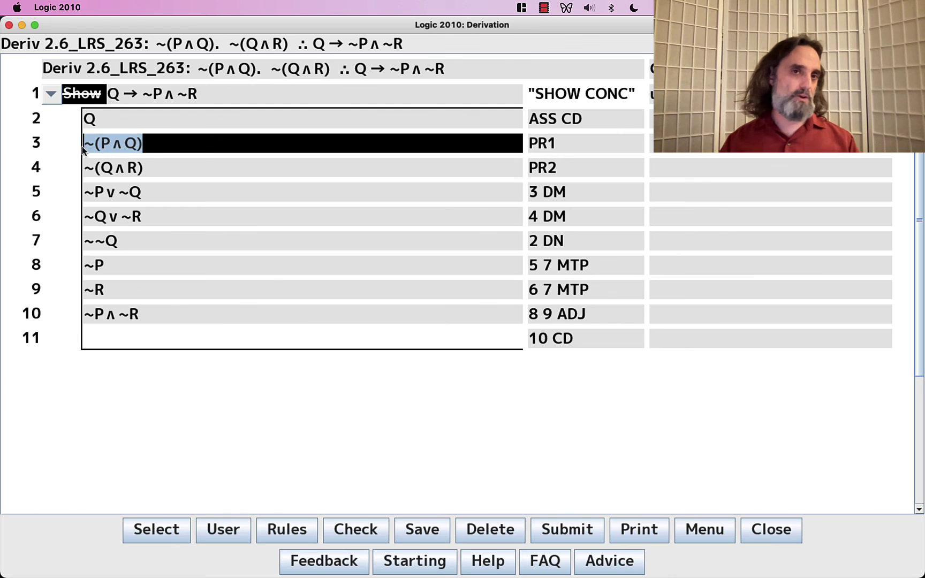
pyautogui.click(225, 193)
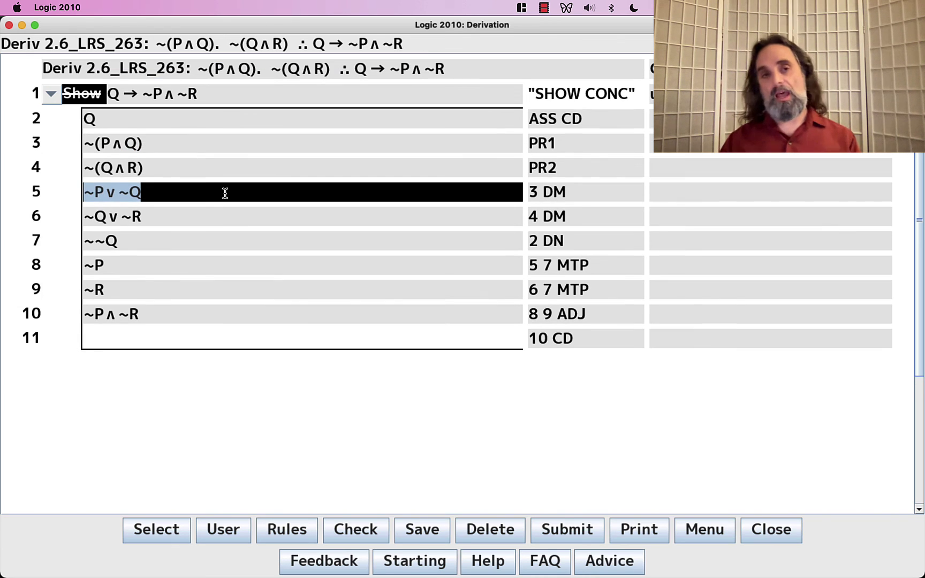